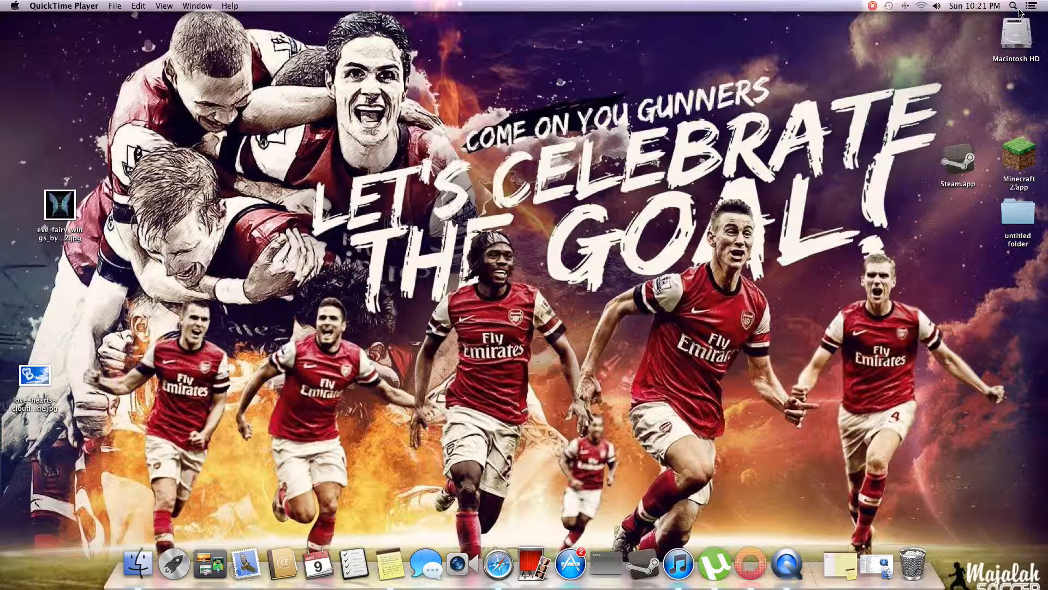
- Find and launch iMovie through a system search, and show the Project Library
left_click(1014, 7)
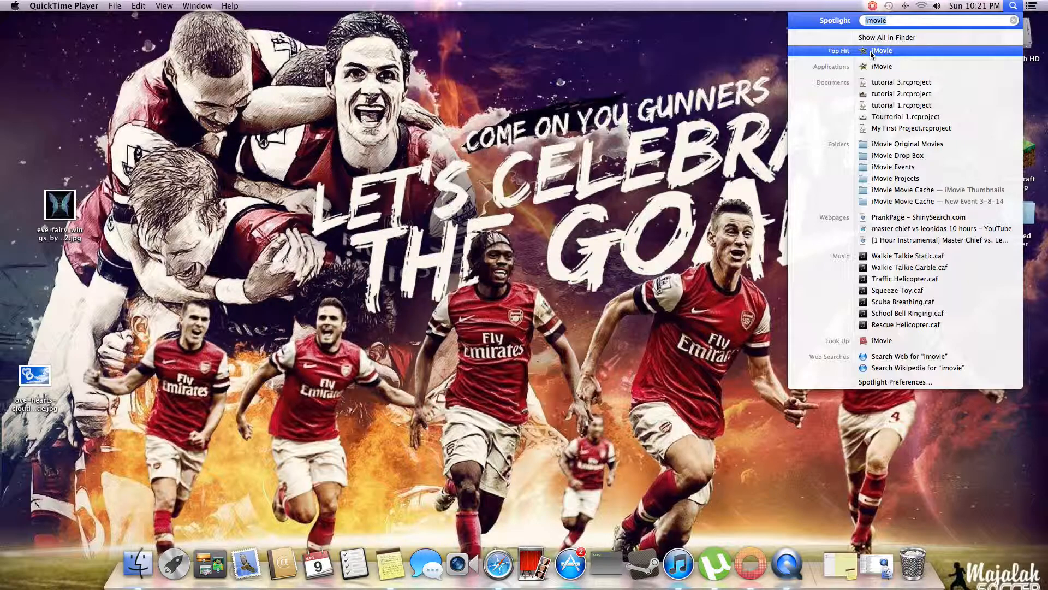
left_click(898, 52)
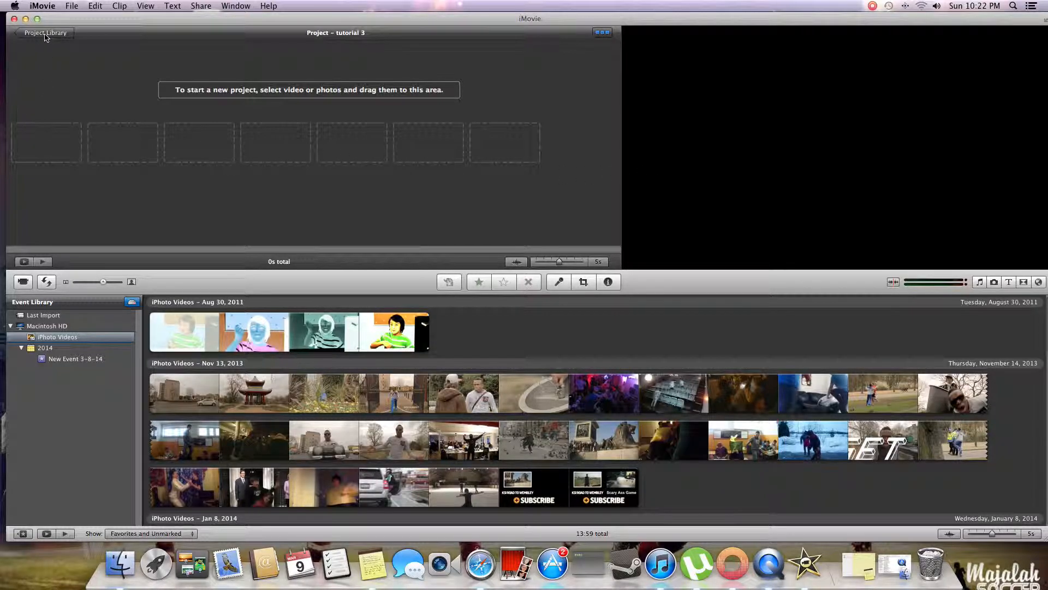
left_click(46, 37)
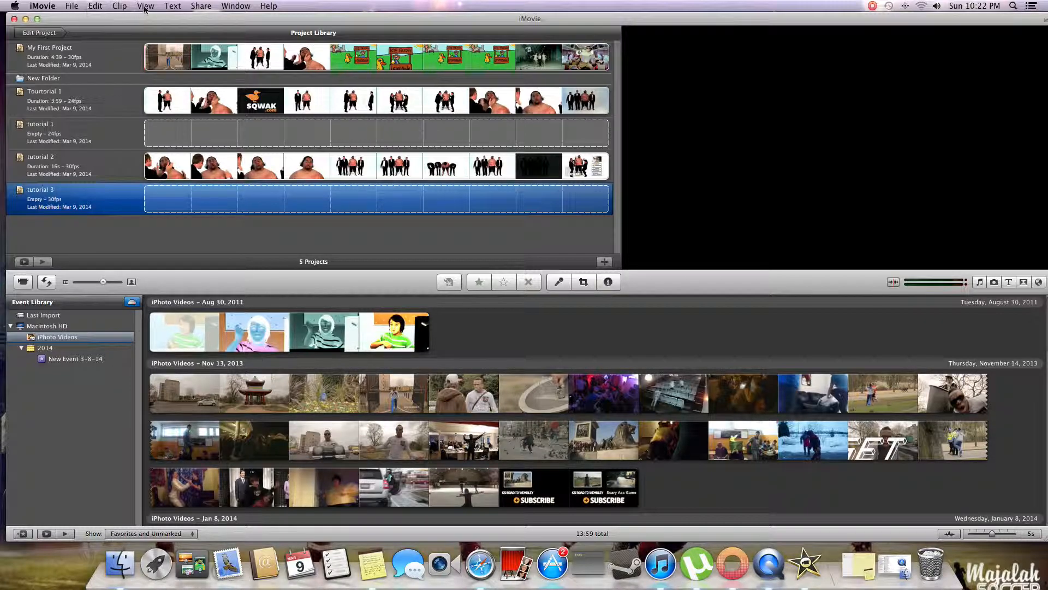
- Create a new project named "tutorial 4" with no theme, widescreen (16:9) aspect ratio and 30 fps NTSC frame rate
left_click(79, 10)
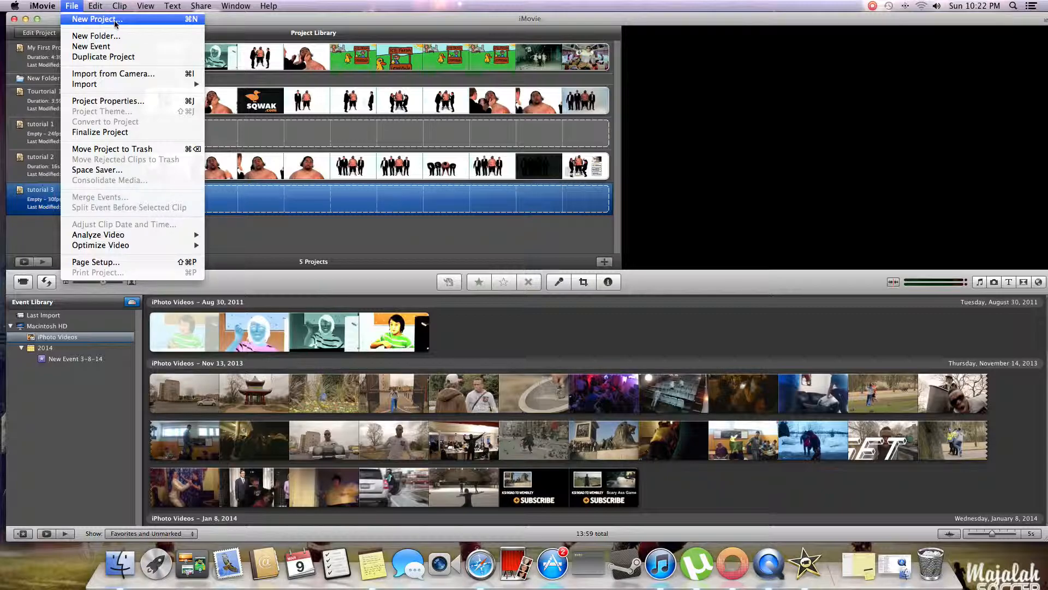
left_click(66, 20)
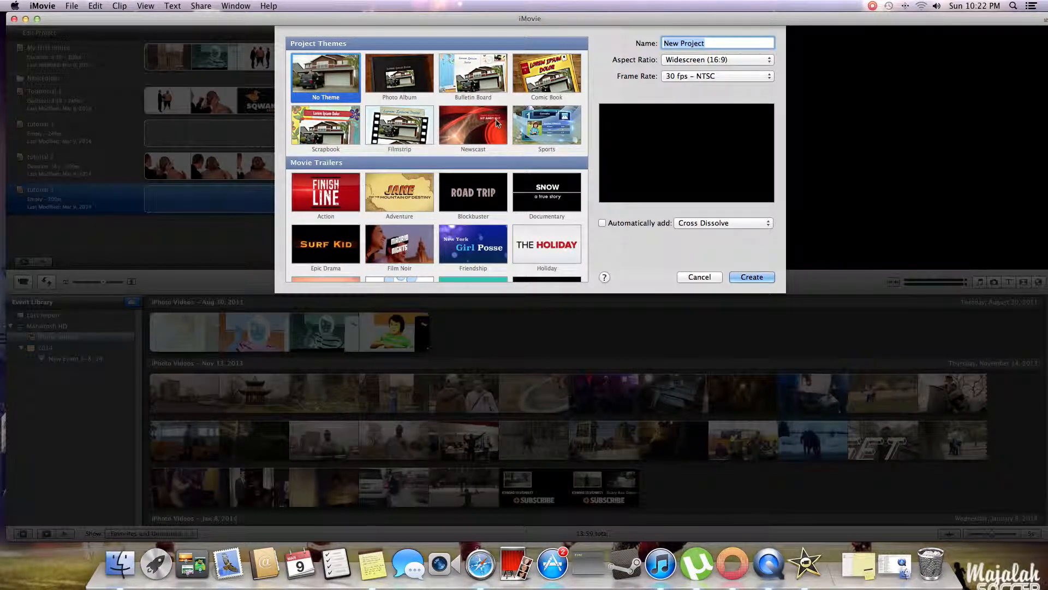
scroll(497, 123, "down", 5)
scroll(495, 126, "up", 5)
left_click_drag(711, 46, 663, 46)
type("tutorial 1")
left_click(746, 278)
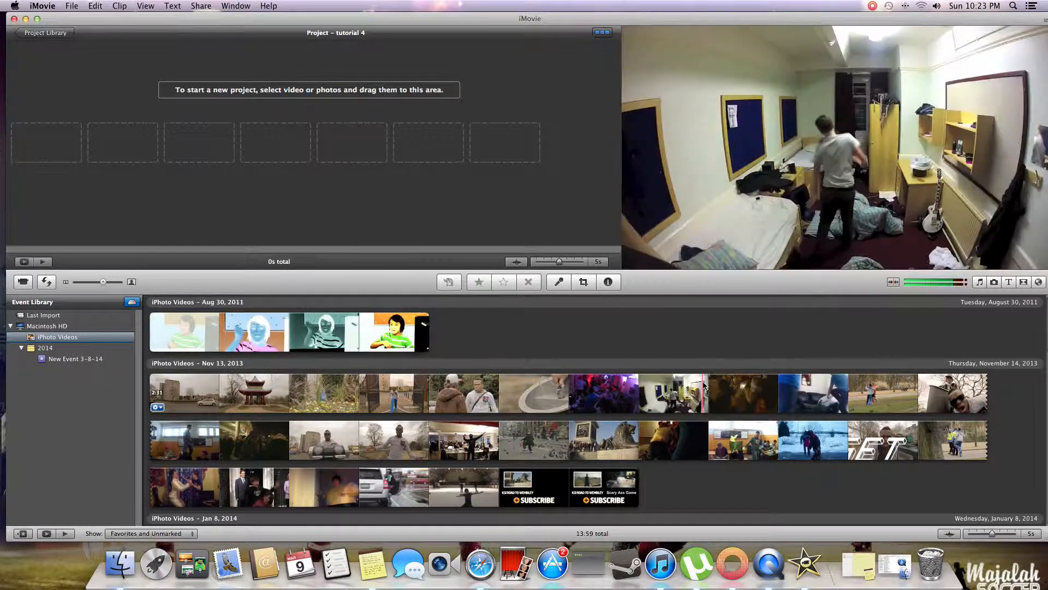
- Play a short preview of the Nov 13, 2013 clip in the iPhoto Videos event and stop it
key("space")
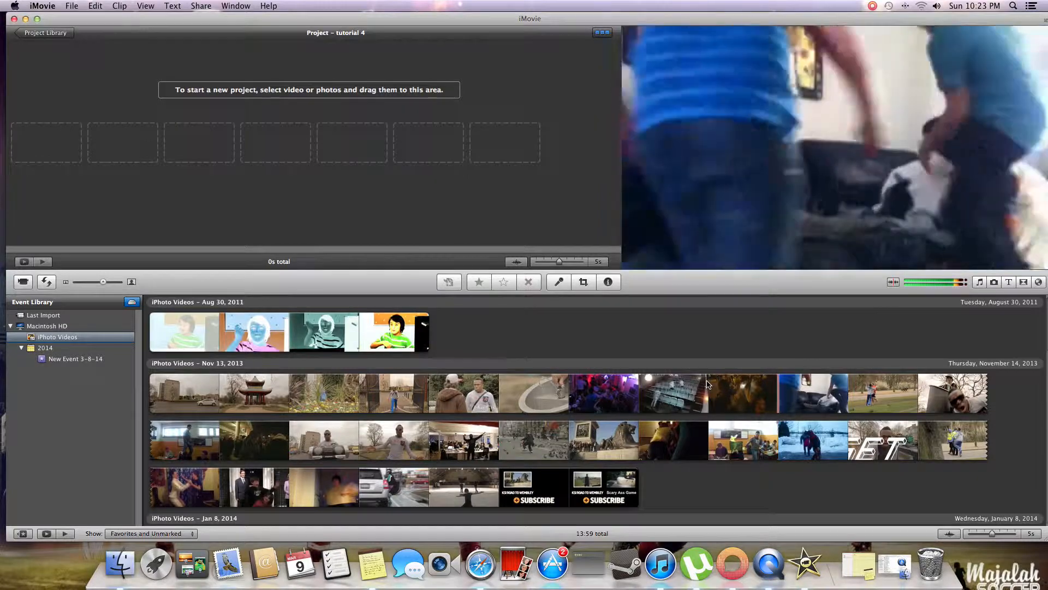
key("space")
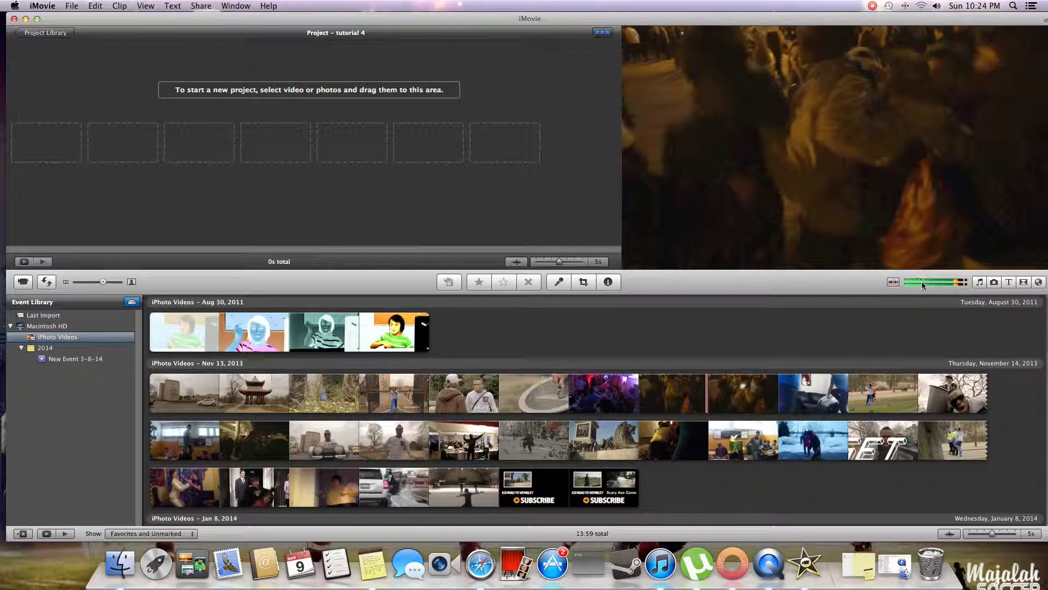
- Show the Music and Sound Effects browser and look through its sources and iTunes playlists
left_click(977, 286)
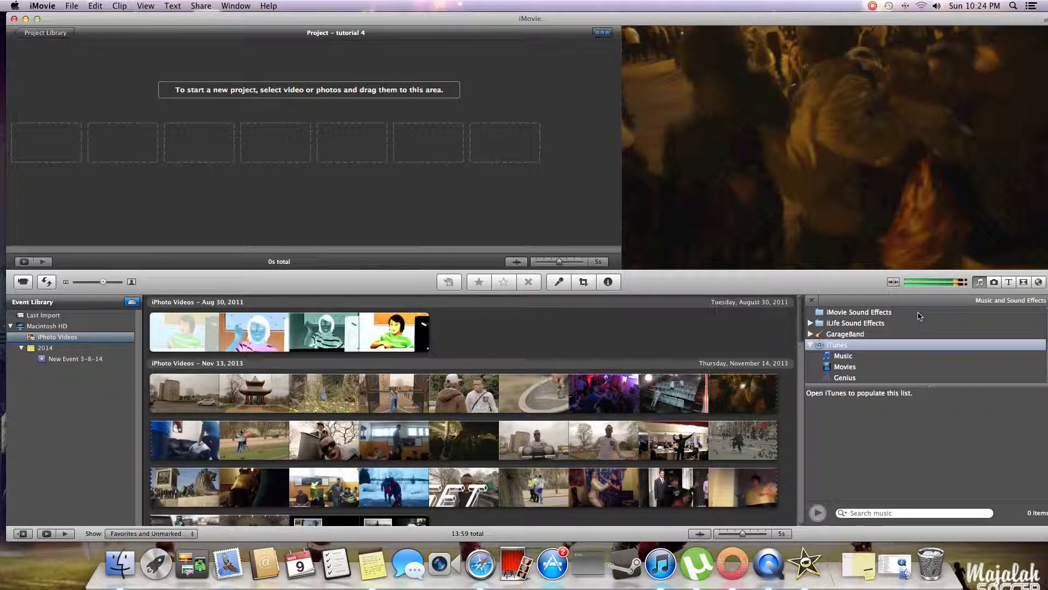
scroll(919, 316, "down", 1)
scroll(919, 316, "down", 1)
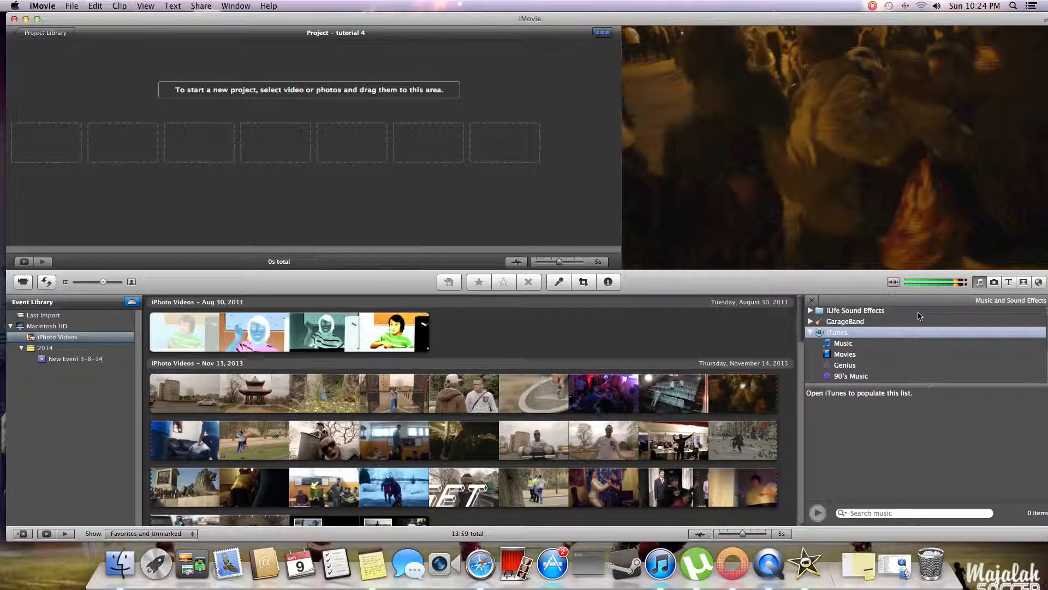
scroll(919, 315, "down", 5)
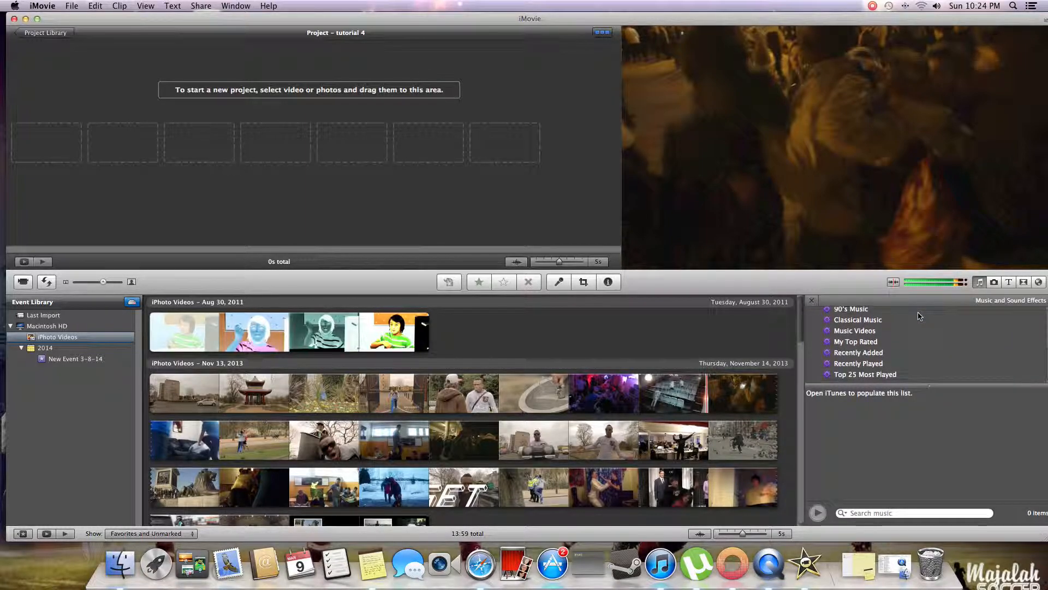
scroll(919, 316, "up", 6)
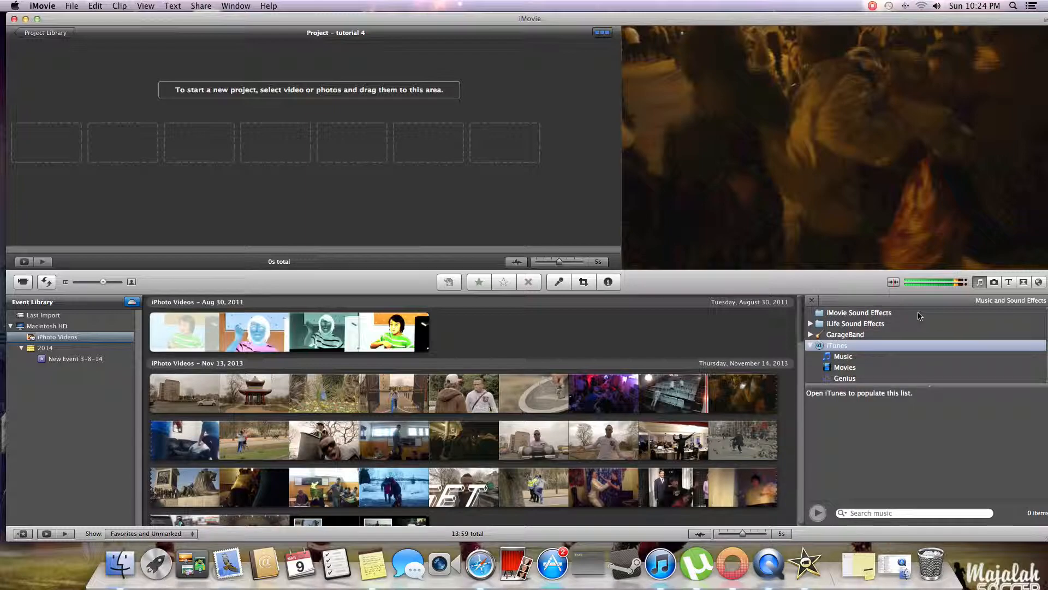
- Show the available titles and set the project theme to Comic Book with automatic transitions and titles
left_click(1009, 283)
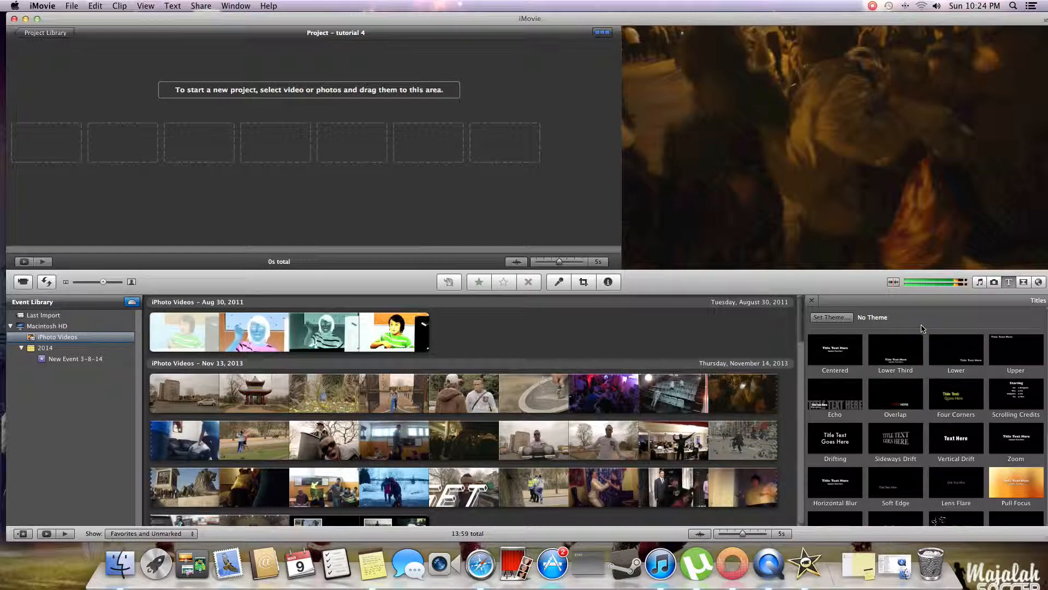
left_click(829, 318)
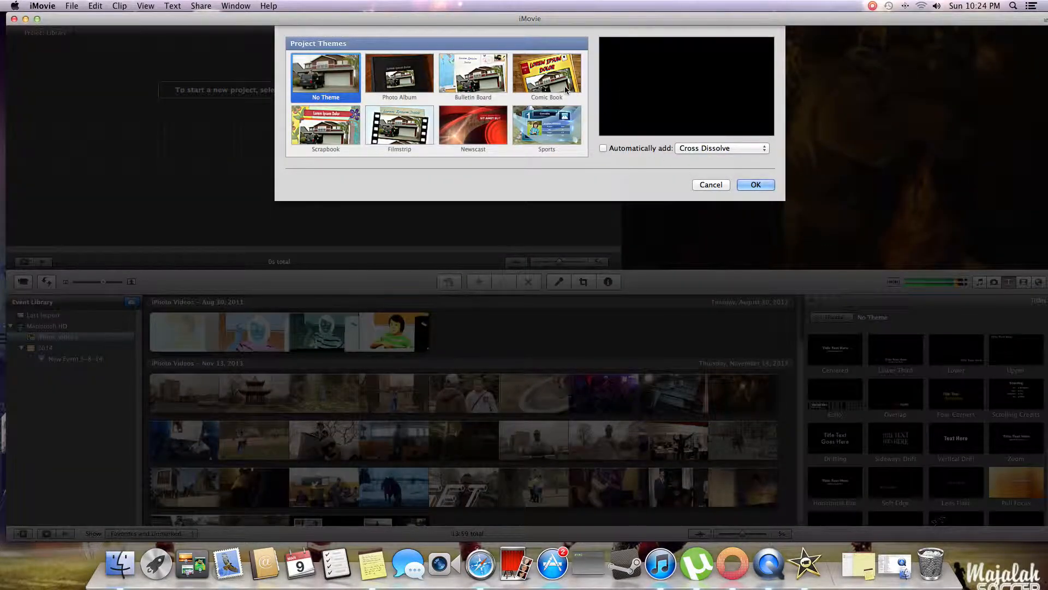
left_click(568, 86)
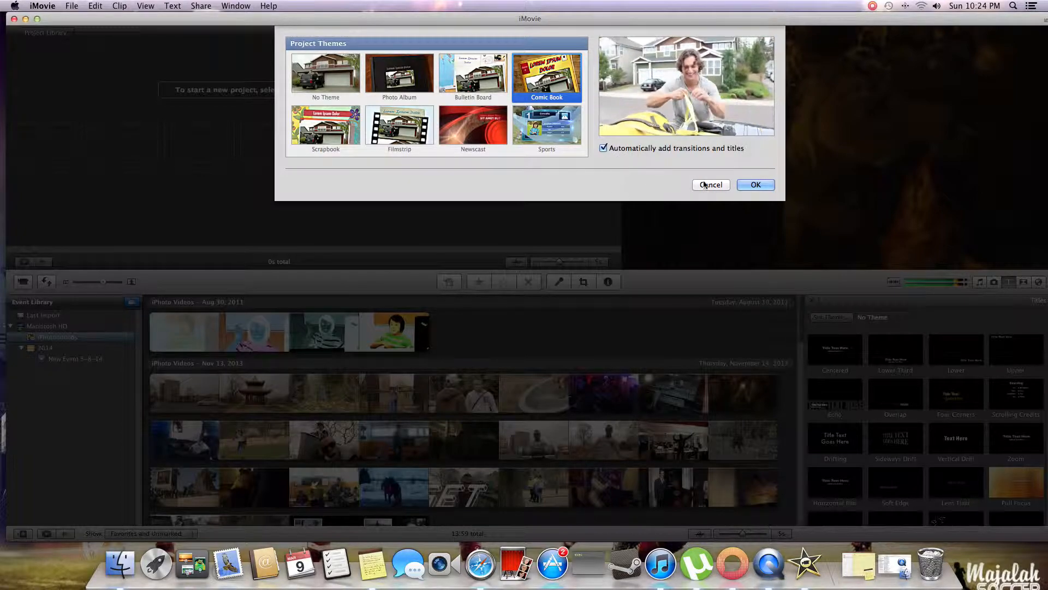
left_click(752, 185)
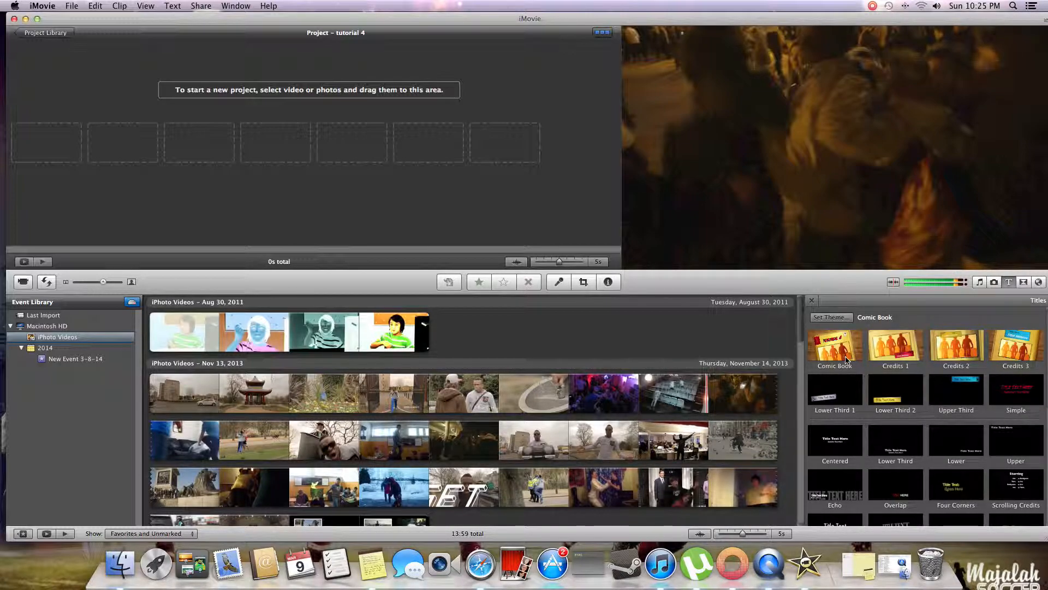
- Set the project theme back to No Theme from the titles browser
left_click(840, 318)
left_click(334, 76)
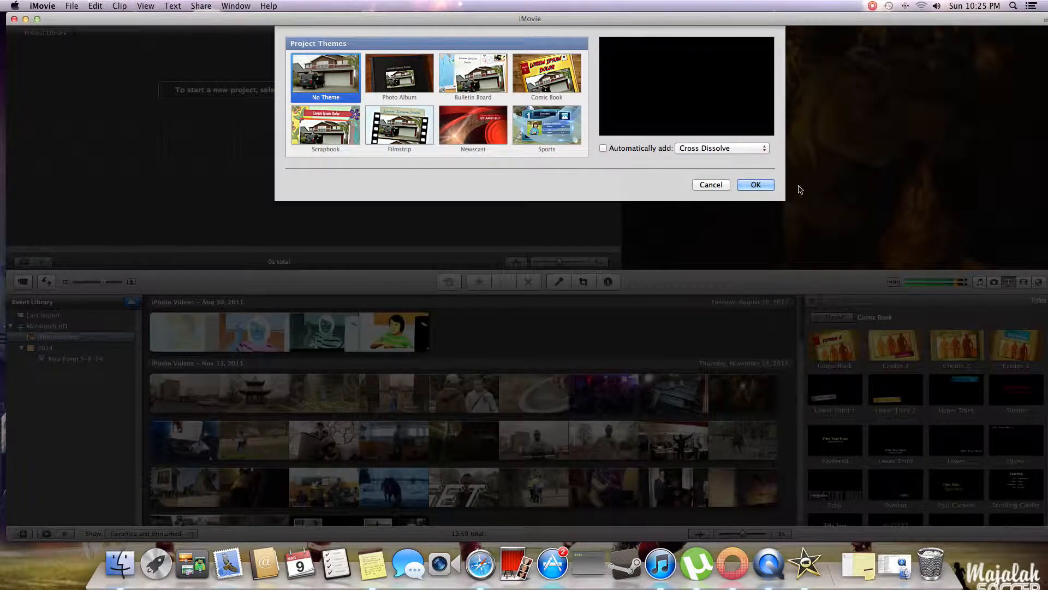
left_click(756, 185)
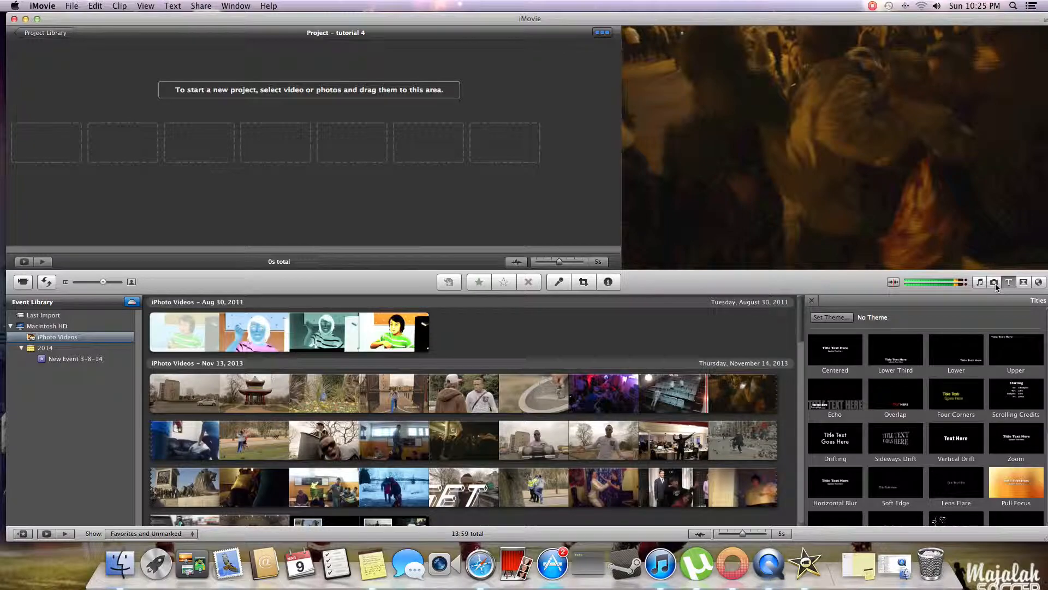
- Look through the available transitions and apply the Comic Book theme with automatic transitions and titles
left_click(1022, 283)
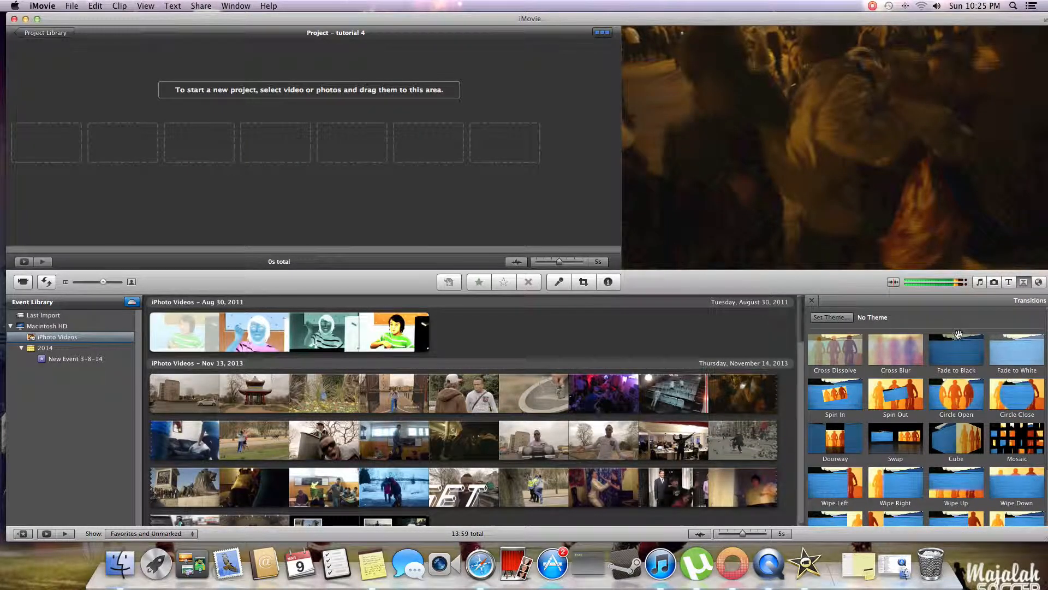
scroll(953, 344, "down", 2)
scroll(950, 353, "down", 2)
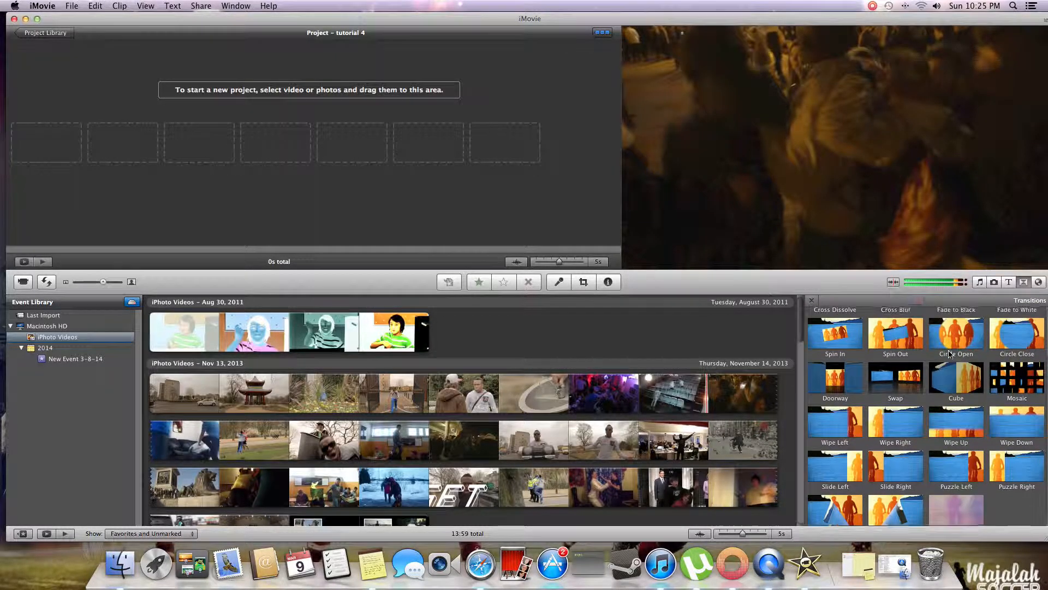
scroll(950, 354, "up", 4)
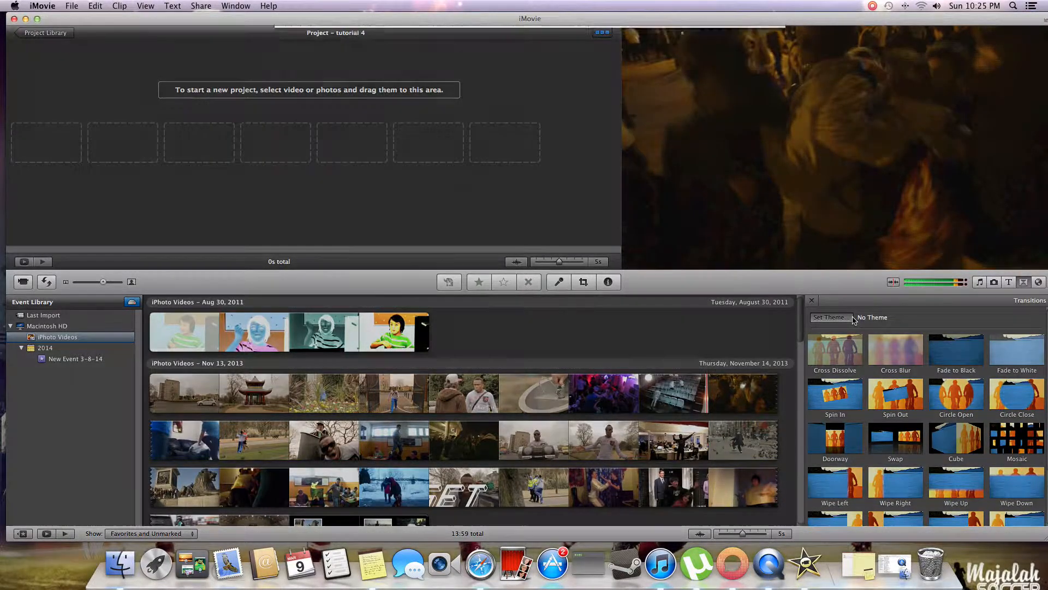
left_click(853, 318)
left_click(524, 73)
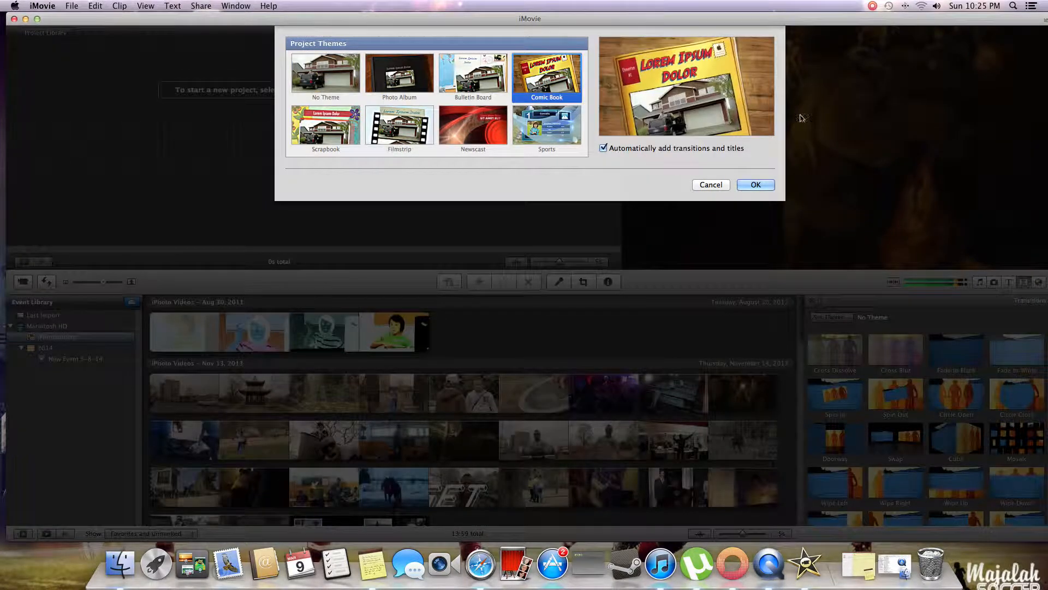
left_click(756, 185)
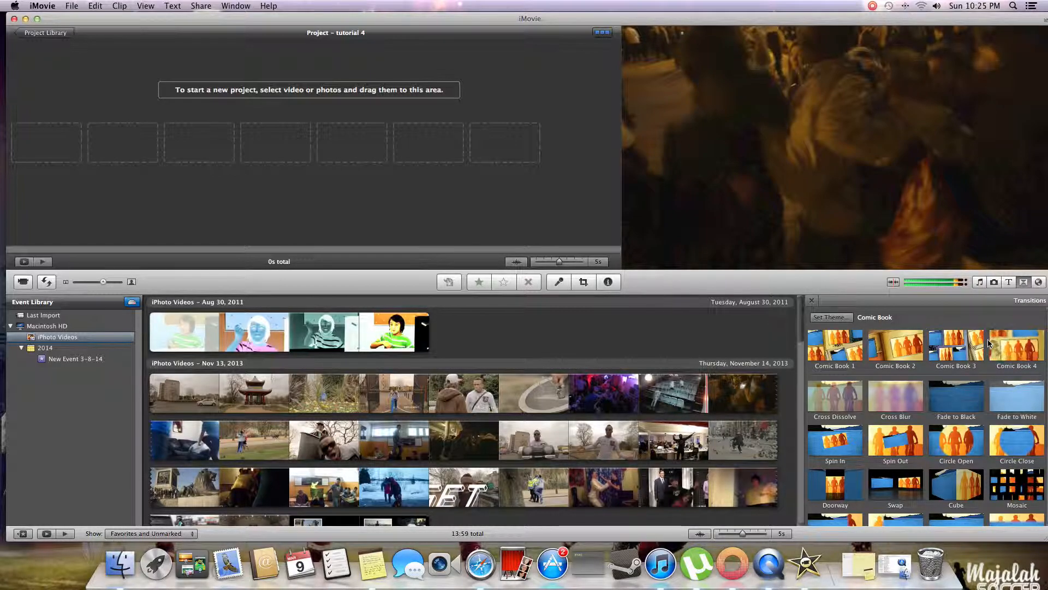
- Remove the Comic Book theme from the project by choosing No Theme
left_click(821, 324)
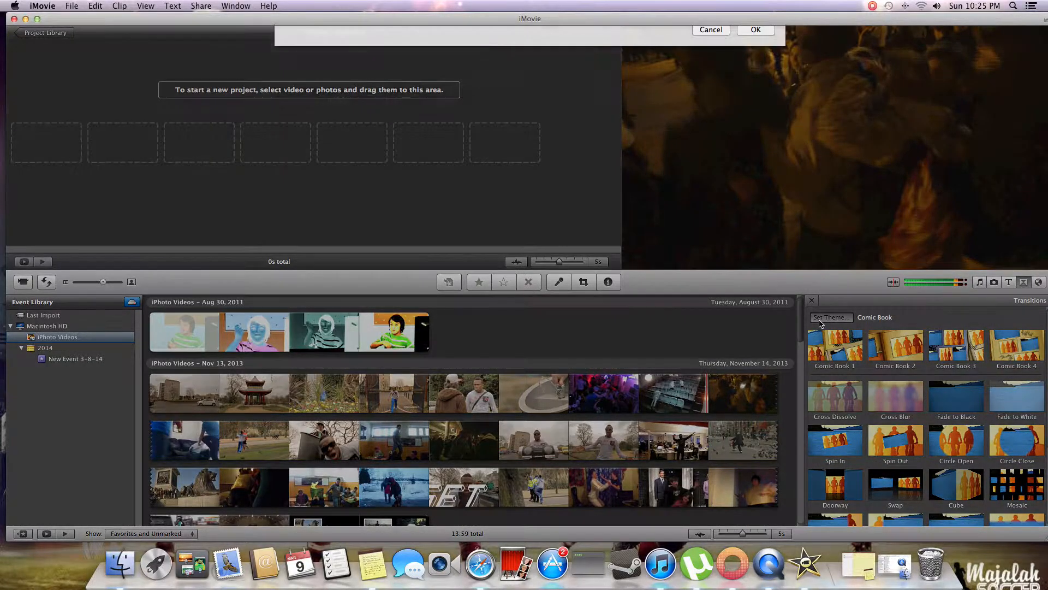
left_click(755, 185)
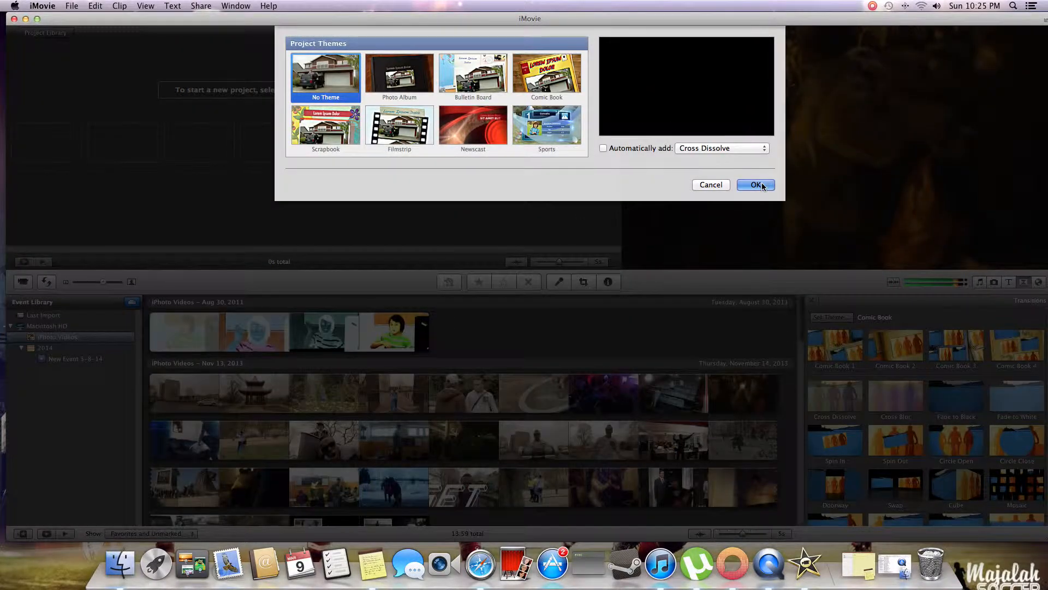
- Show the Maps, Backgrounds and Animatics browser and look through its globes, maps, backgrounds and animatics
left_click(1039, 283)
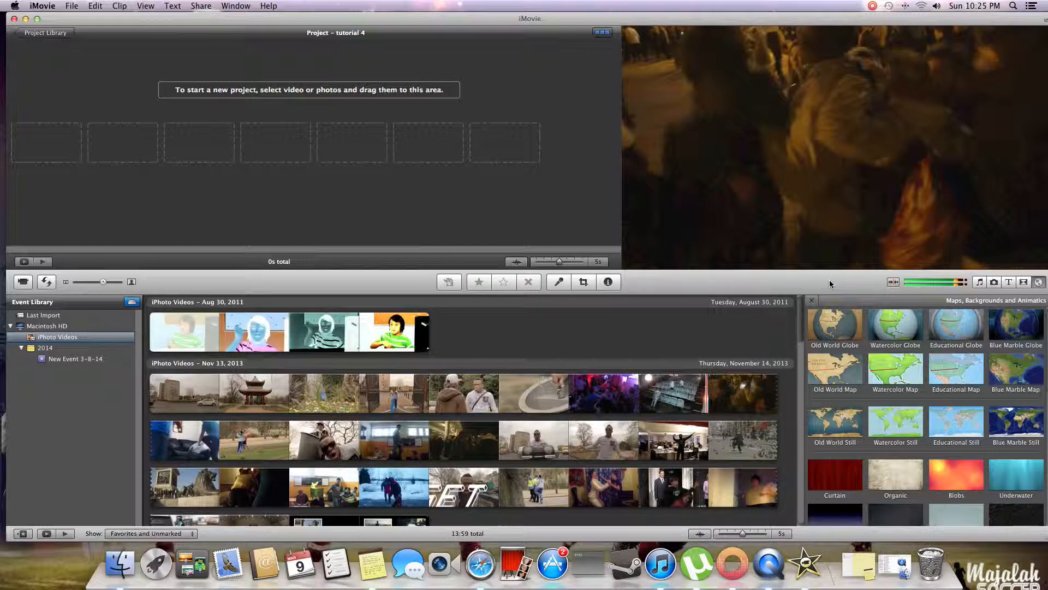
scroll(889, 340, "down", 5)
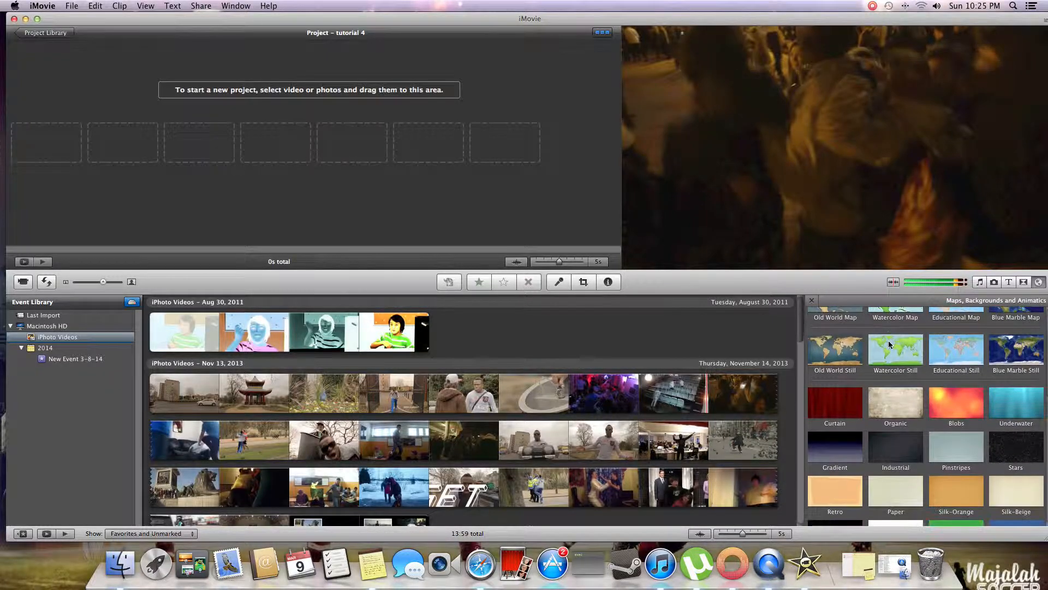
scroll(888, 344, "down", 8)
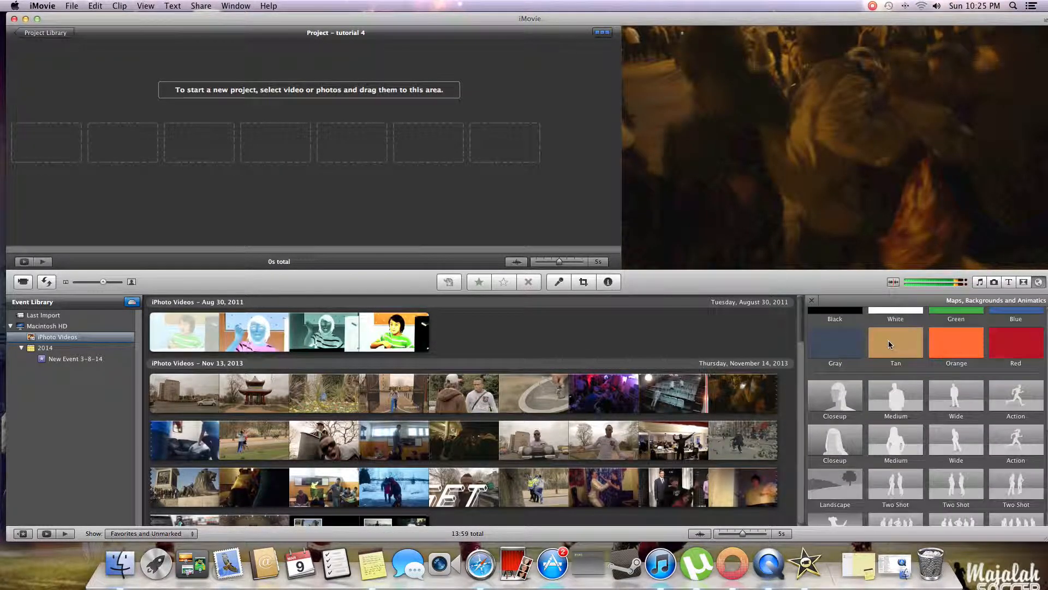
scroll(889, 339, "up", 12)
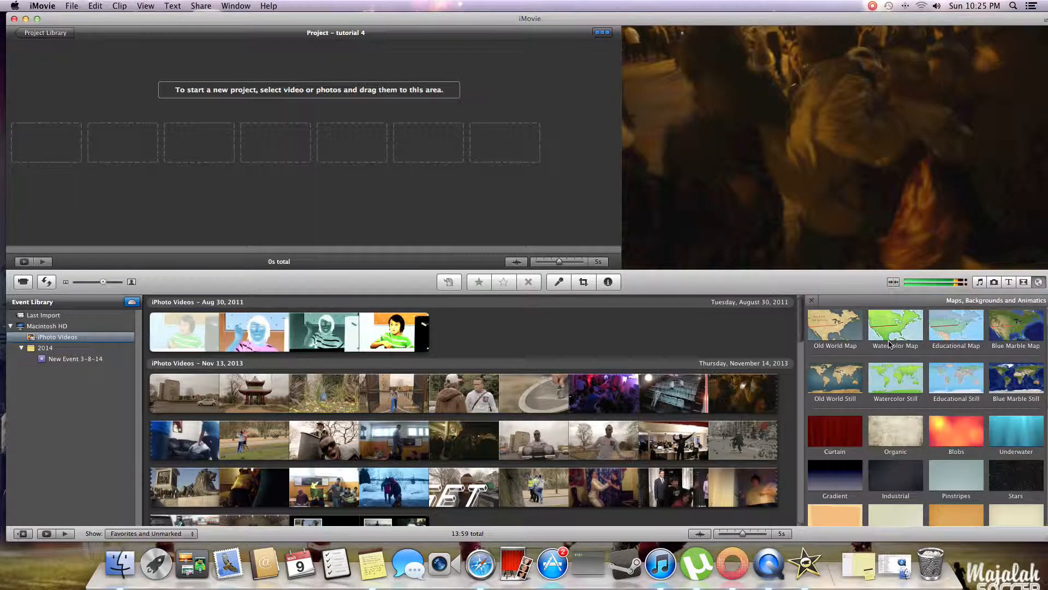
scroll(889, 344, "up", 2)
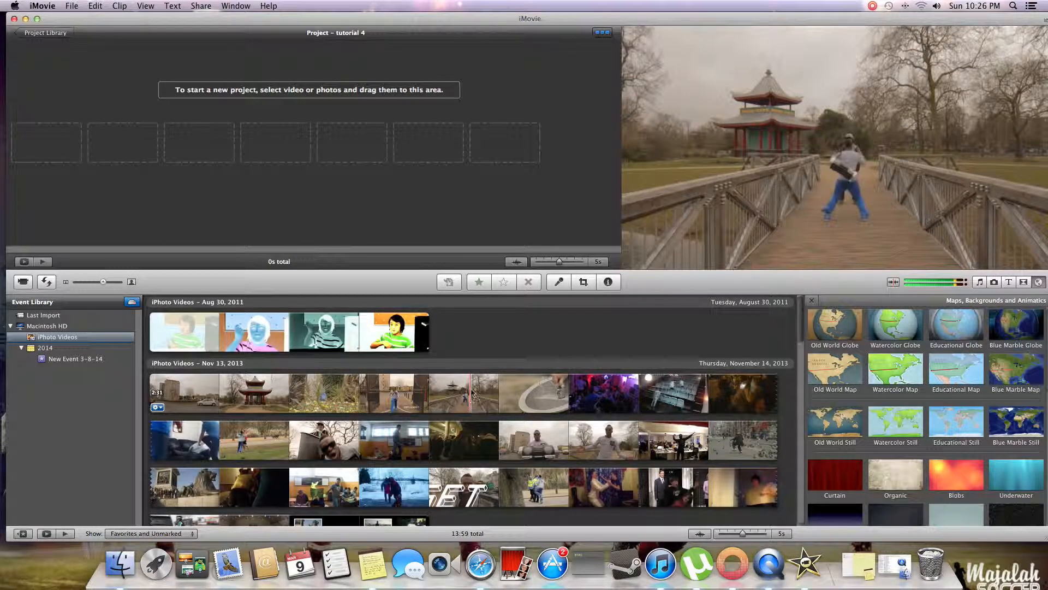
- Look through all the clips in the iPhoto Videos event and return to the first one
scroll(464, 327, "down", 6)
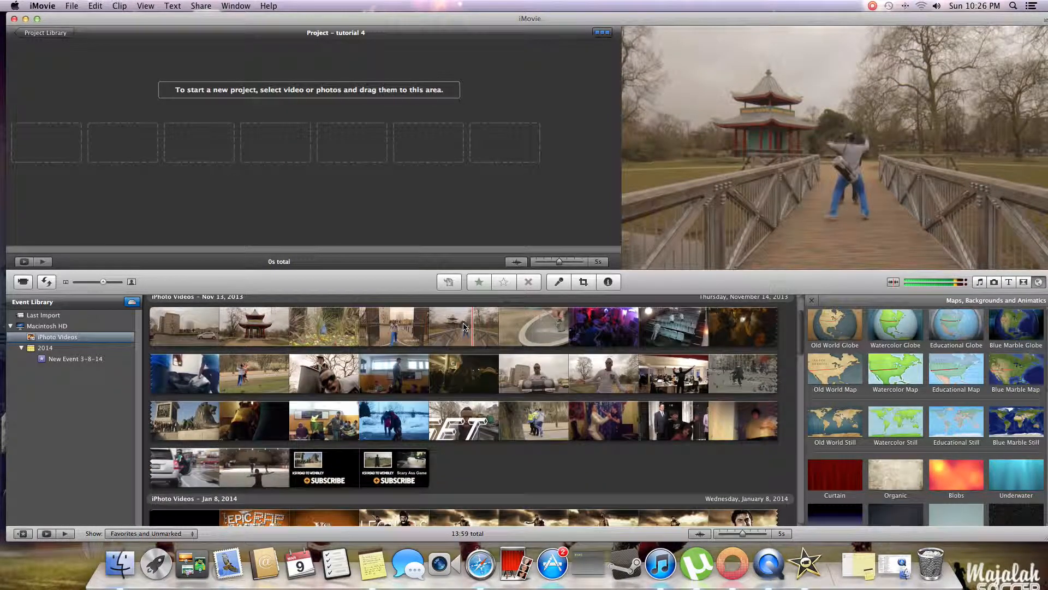
scroll(464, 327, "down", 8)
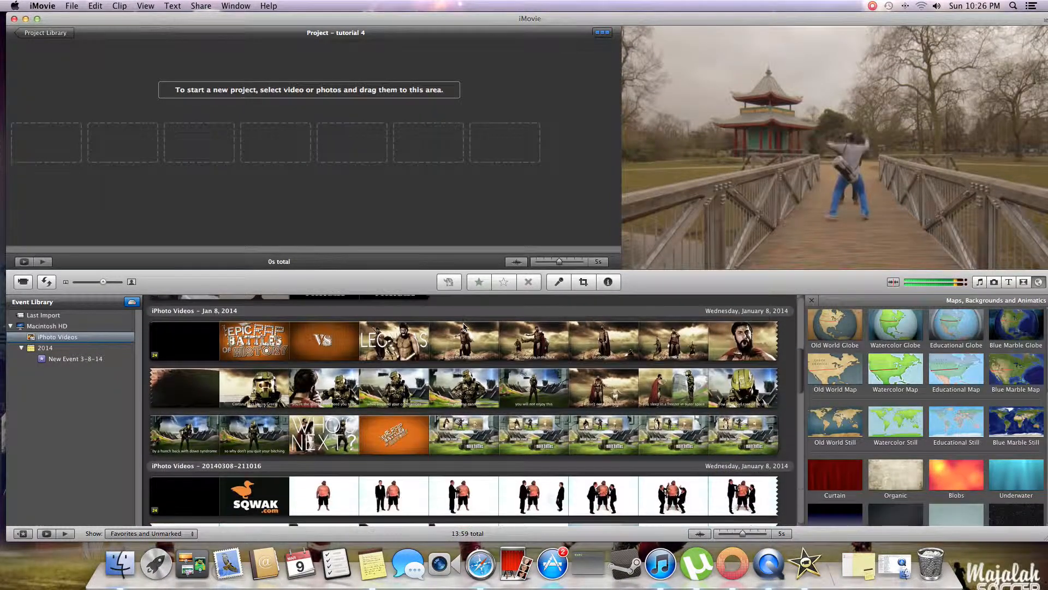
scroll(464, 327, "down", 10)
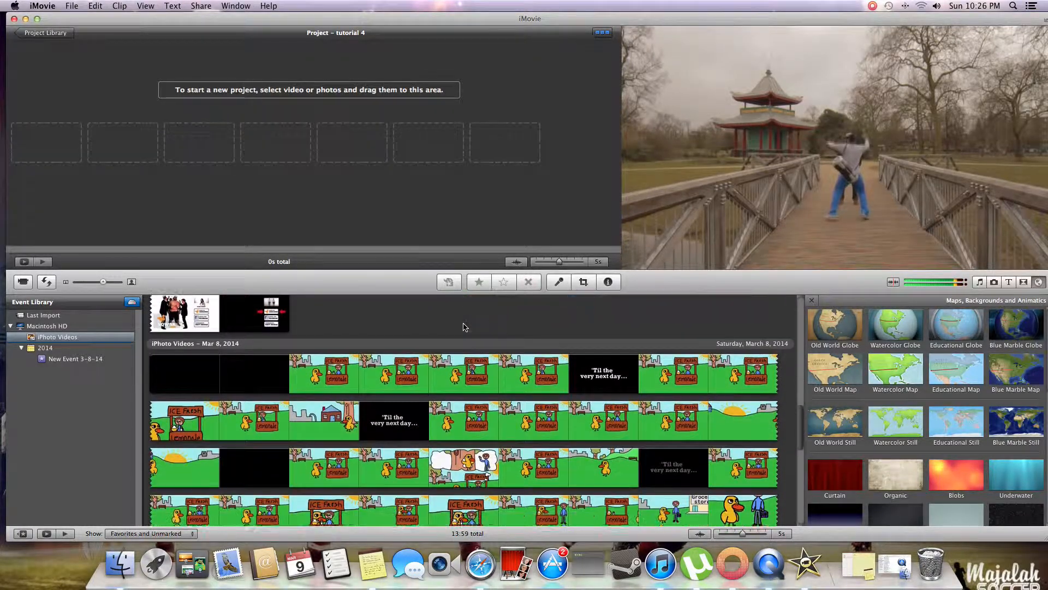
scroll(464, 327, "down", 9)
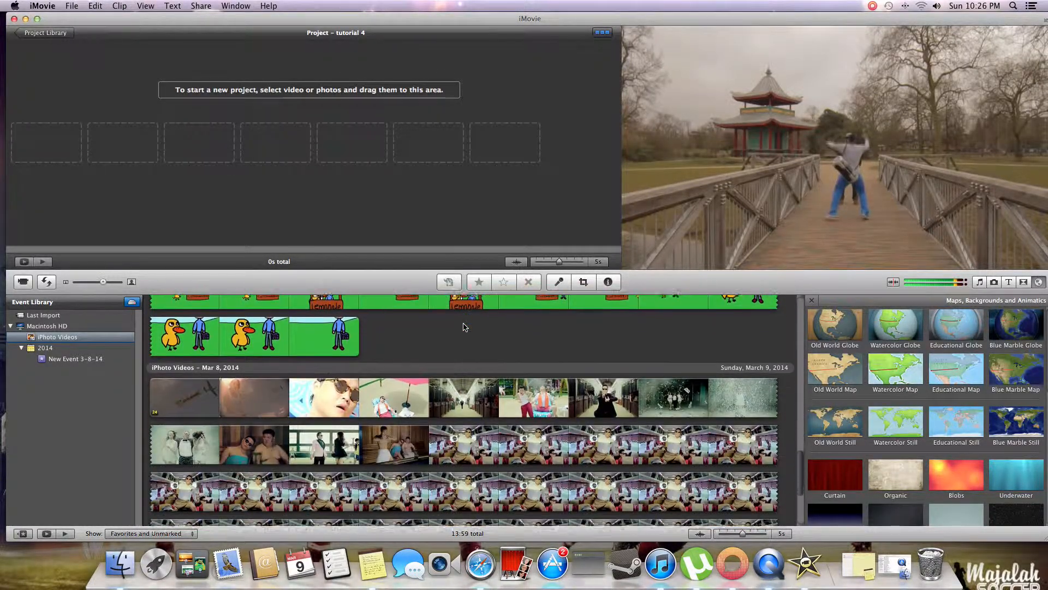
scroll(464, 327, "up", 10)
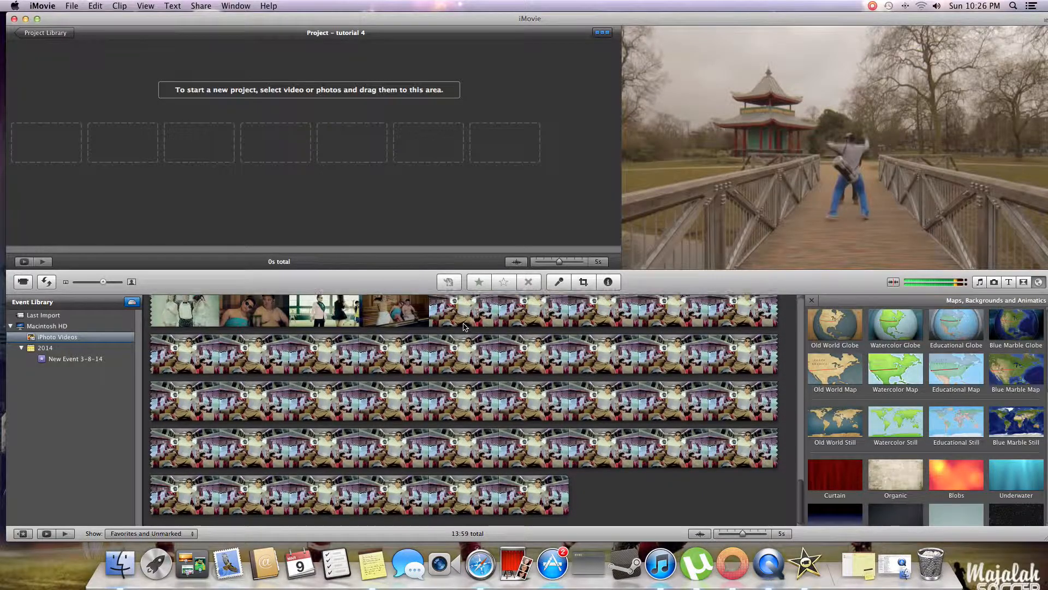
scroll(464, 327, "up", 8)
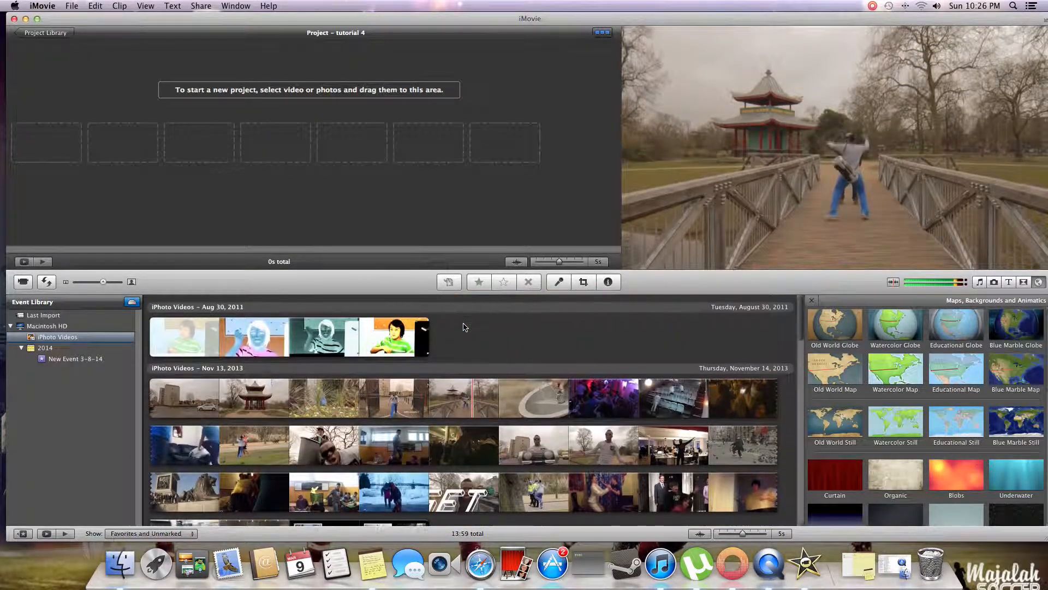
scroll(464, 327, "down", 10)
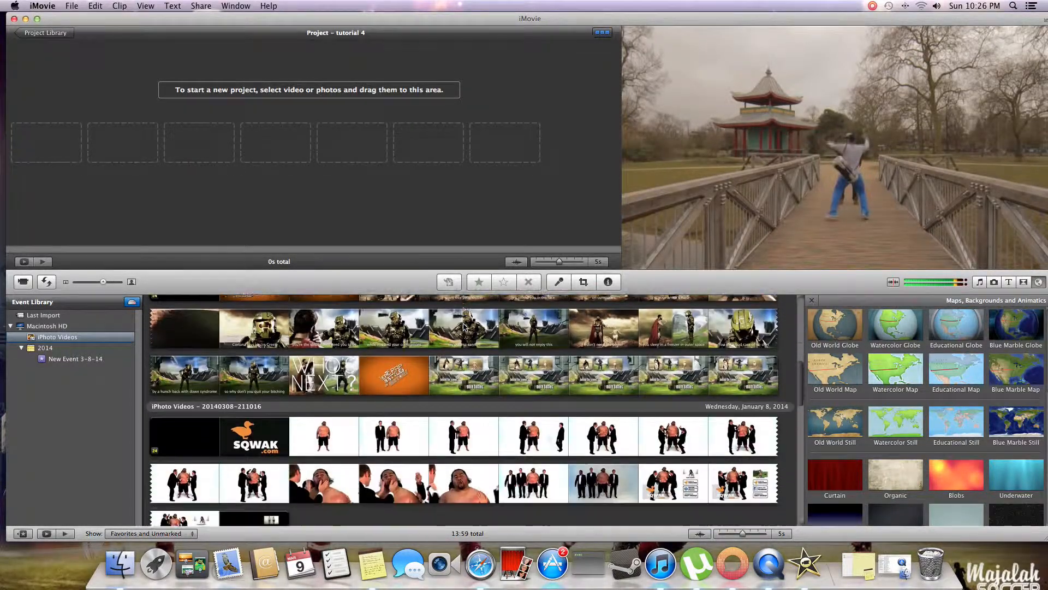
scroll(464, 327, "up", 2)
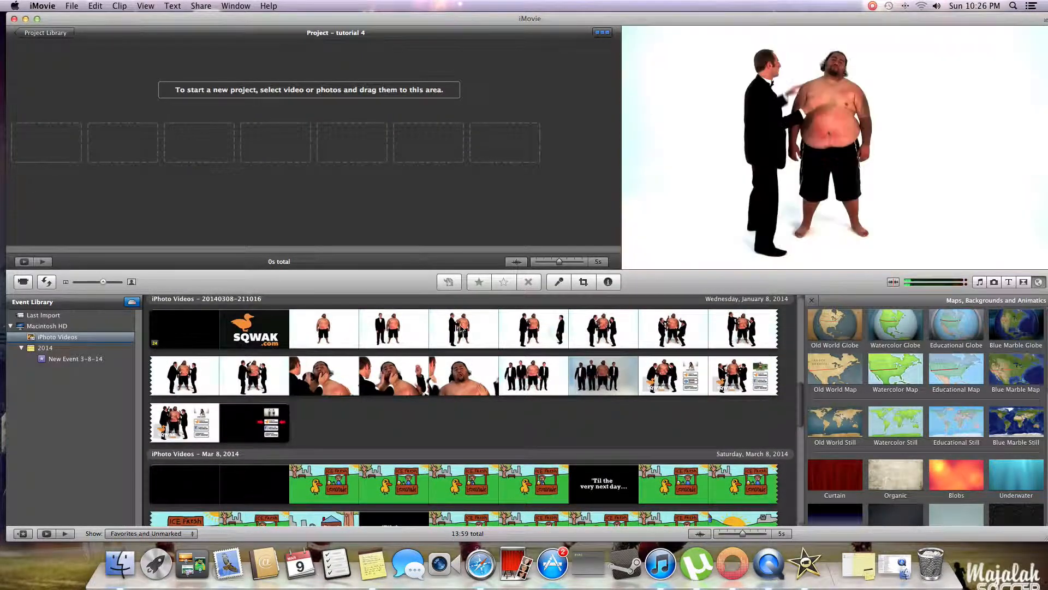
left_click(446, 328)
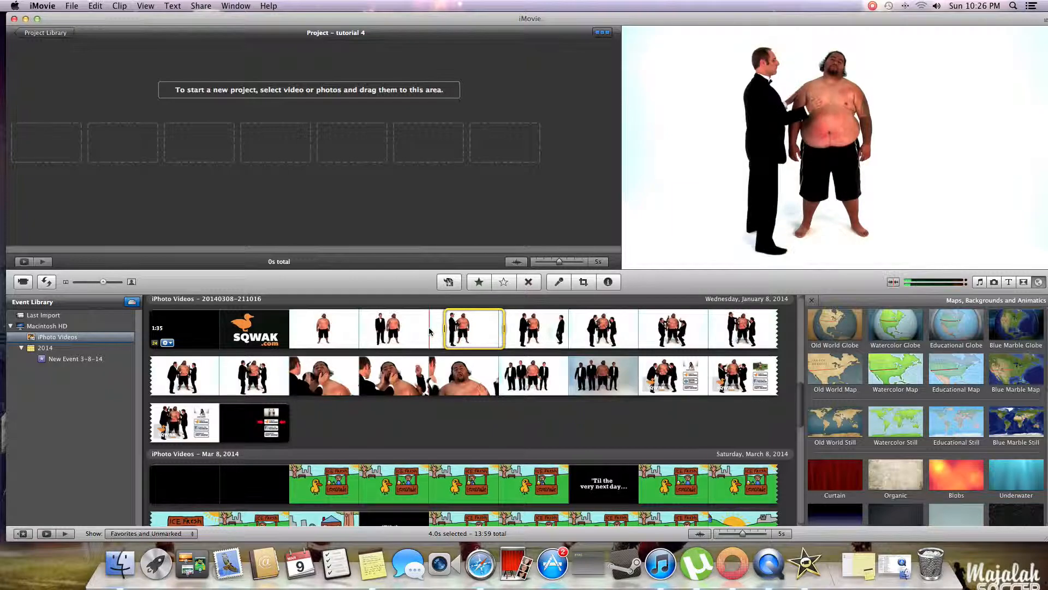
double_click(429, 330)
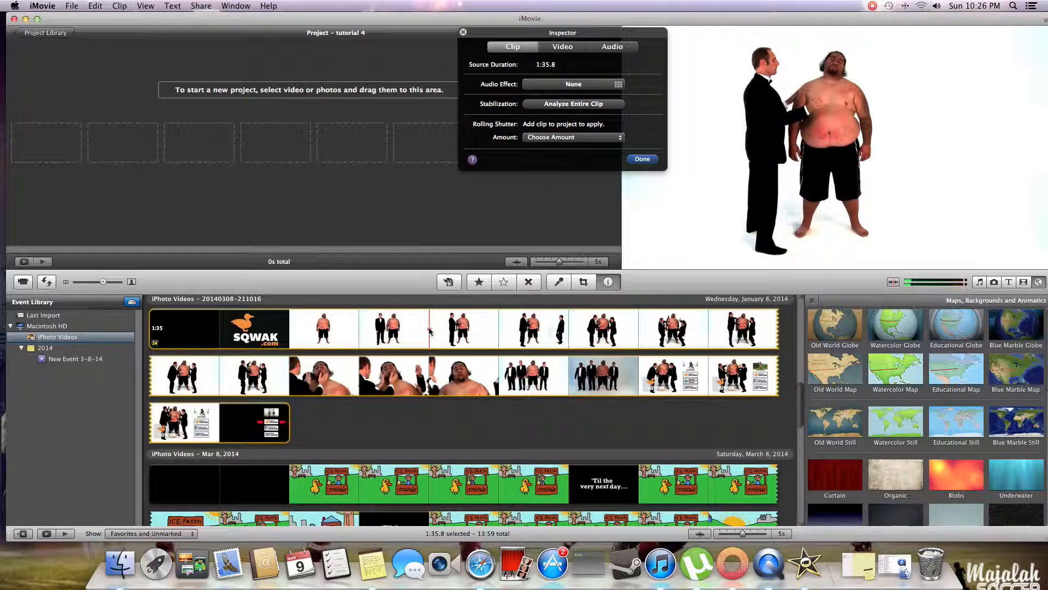
left_click(555, 48)
left_click(612, 47)
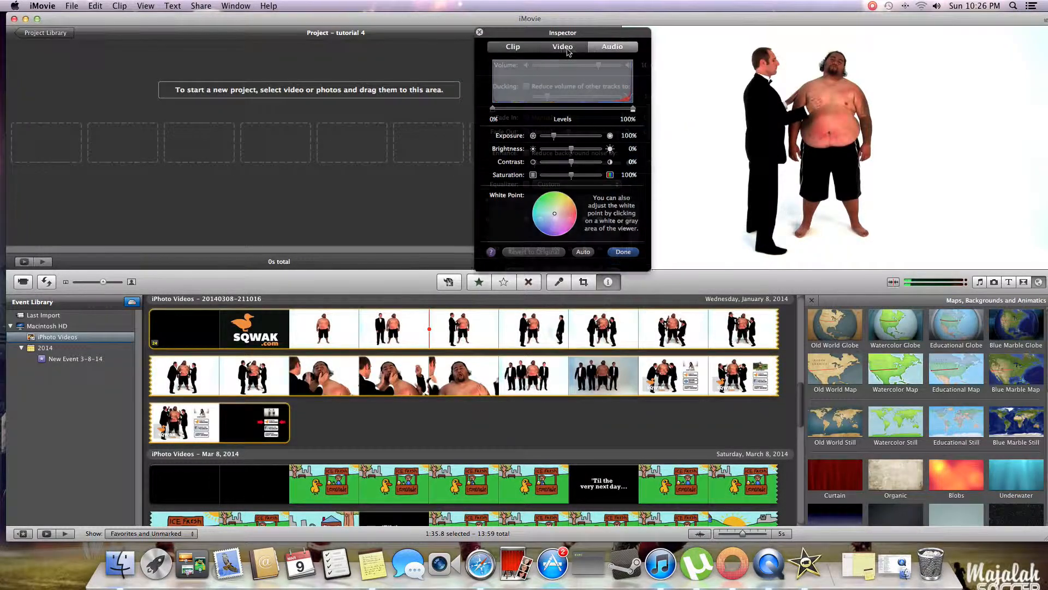
left_click(516, 48)
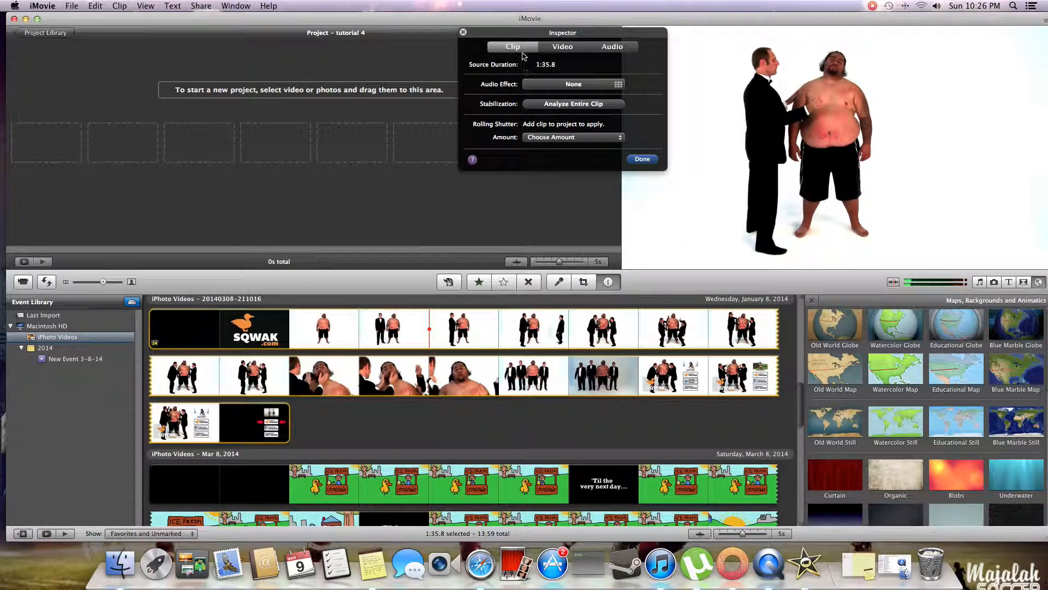
left_click(463, 33)
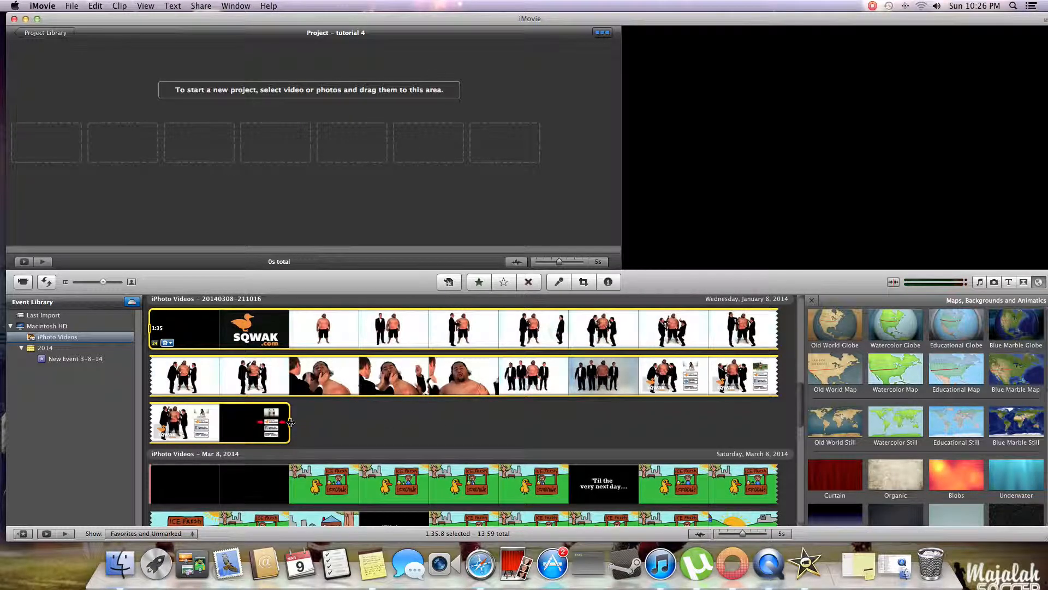
- Shorten the source clip selection to about 1:10, add it to the project and change the project's frame rate to 24
left_click_drag(291, 422, 550, 389)
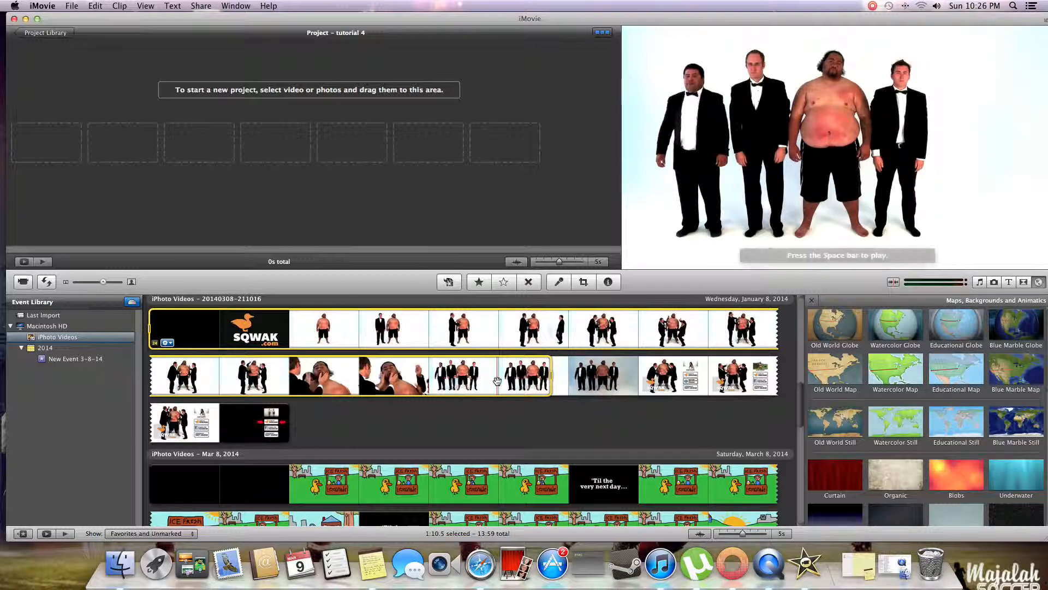
left_click_drag(496, 377, 463, 210)
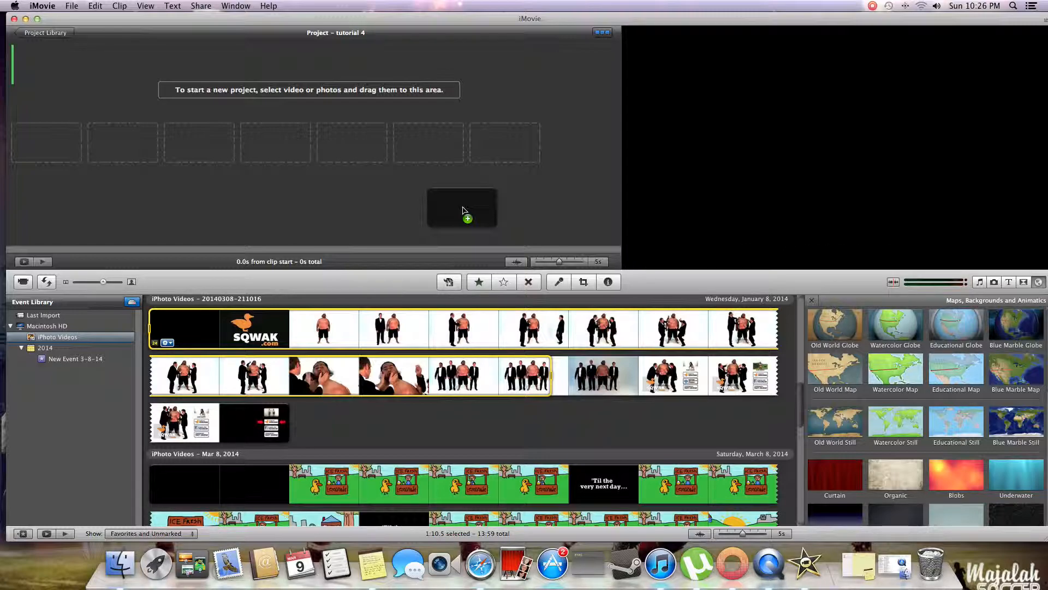
left_click_drag(463, 210, 322, 122)
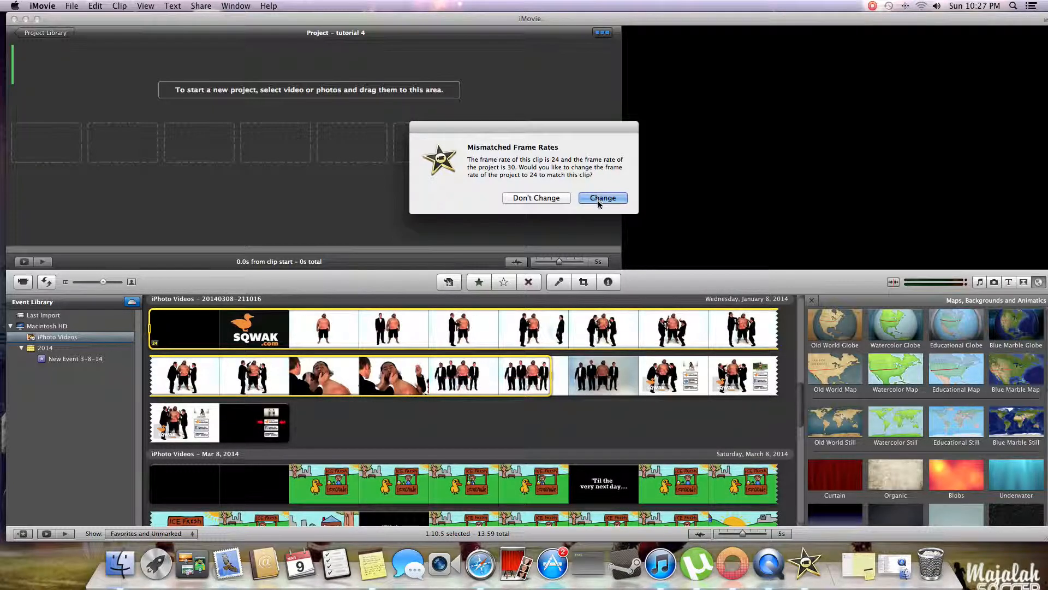
left_click(620, 200)
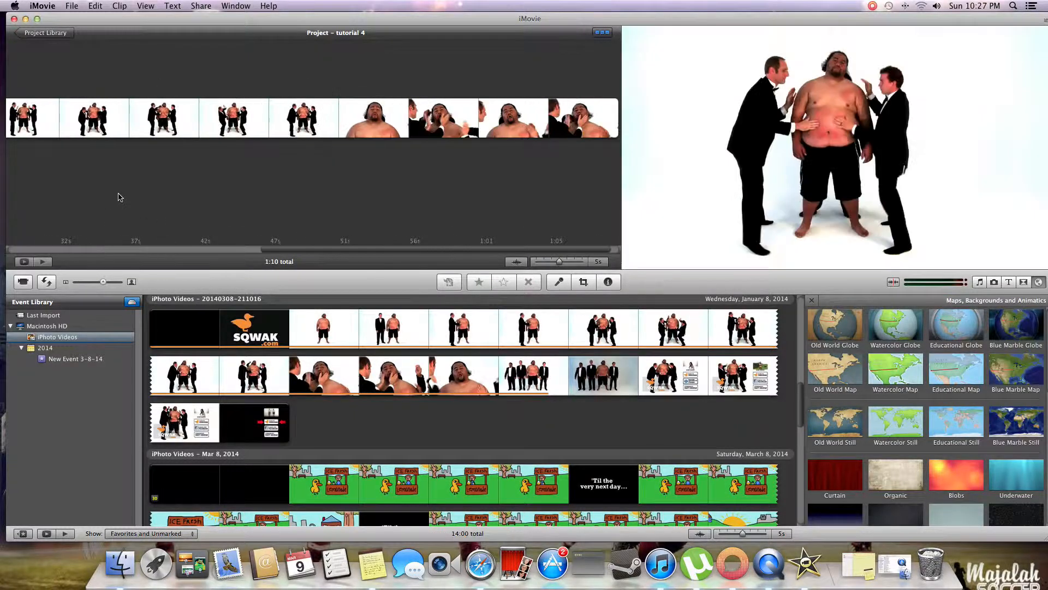
- Extend the end of the project clip in the Clip Trimmer to a duration of about 1:12
scroll(233, 150, "left", 4)
scroll(233, 150, "left", 4)
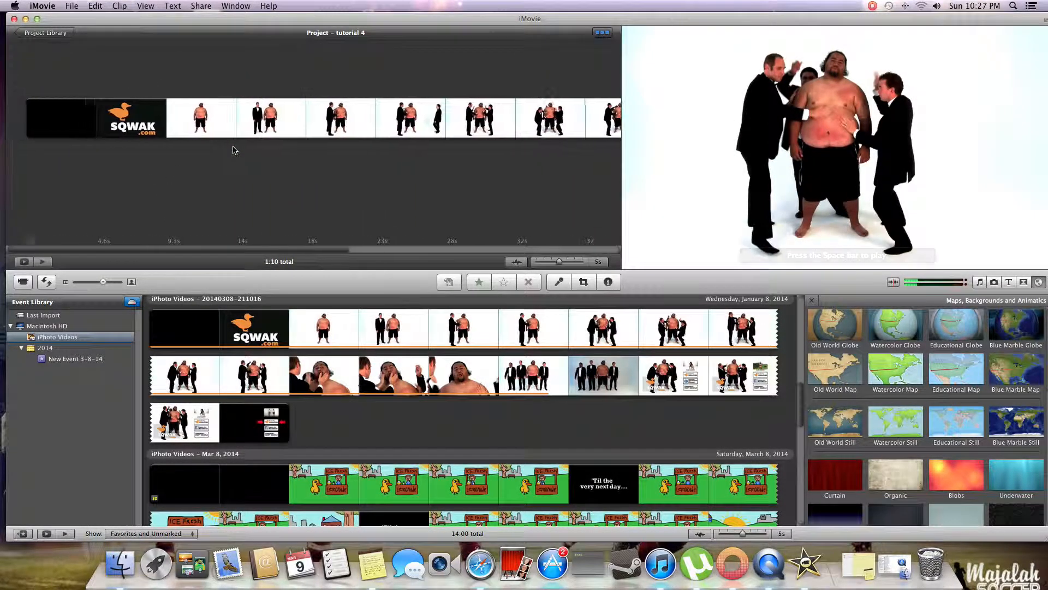
scroll(260, 157, "right", 6)
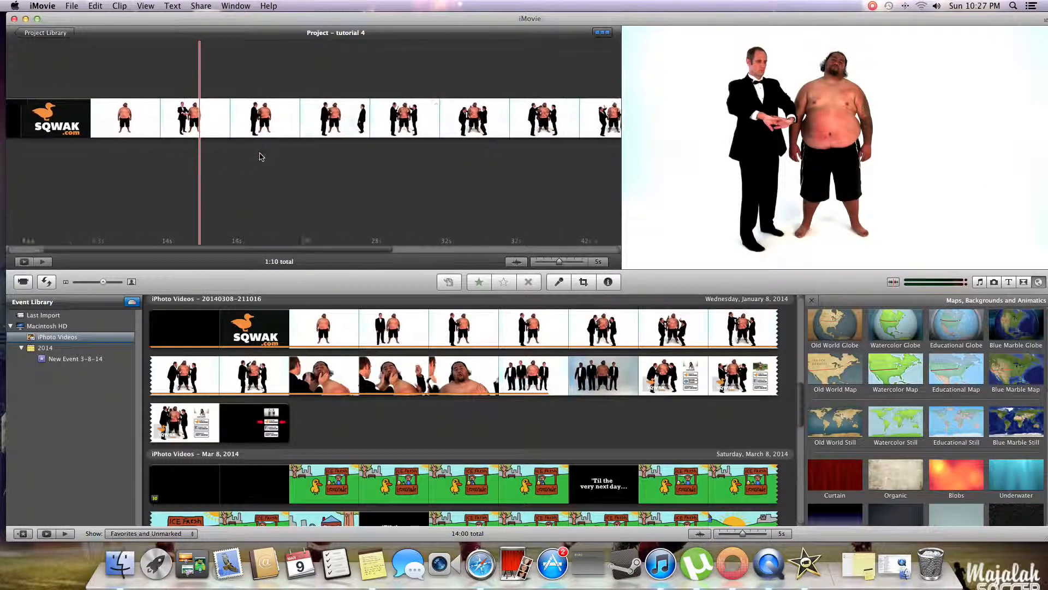
scroll(260, 157, "left", 6)
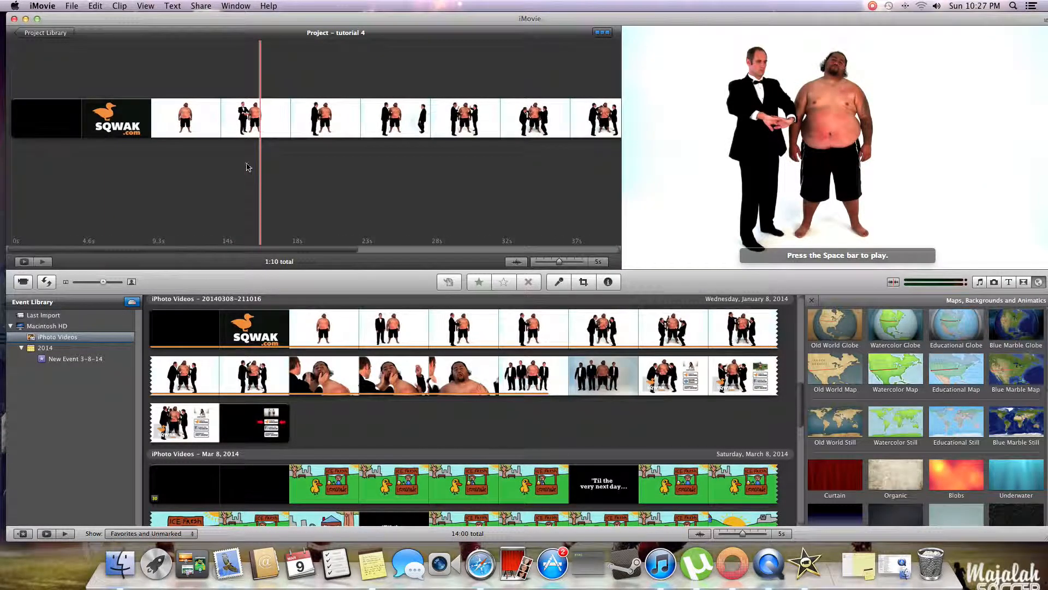
left_click(238, 121)
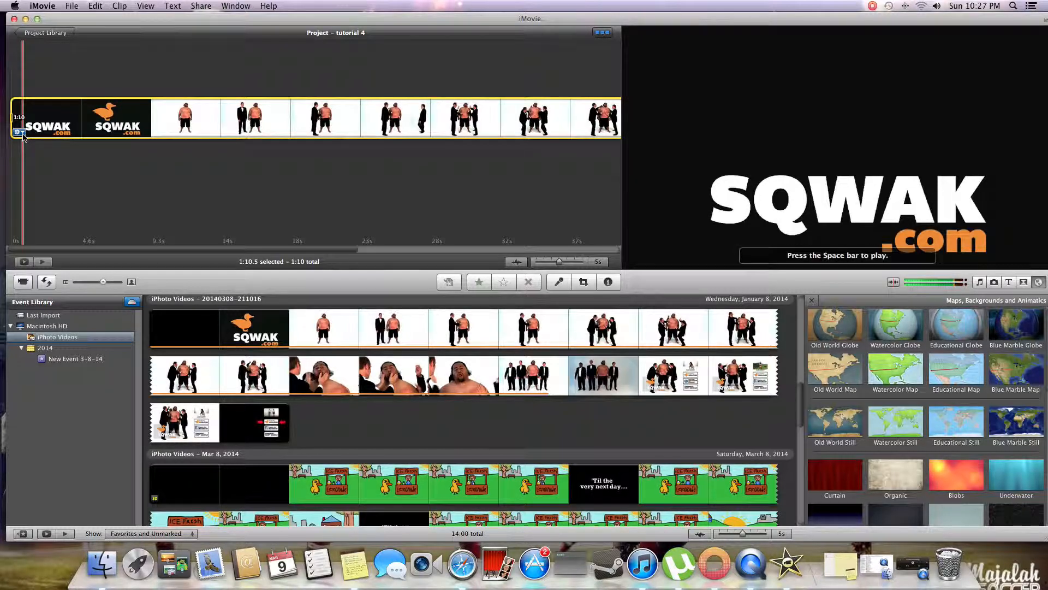
left_click(18, 132)
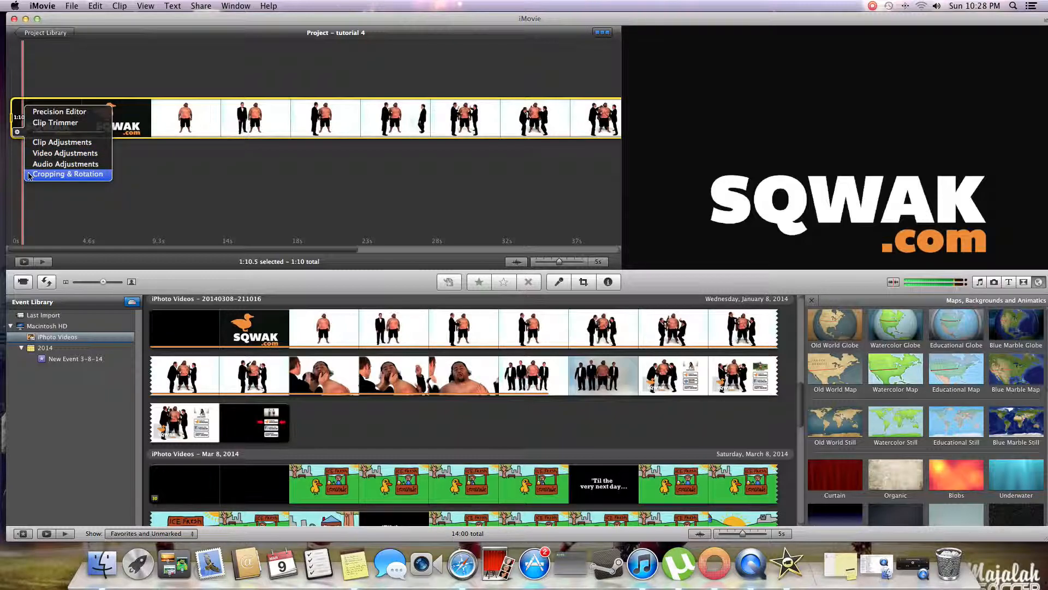
left_click(34, 124)
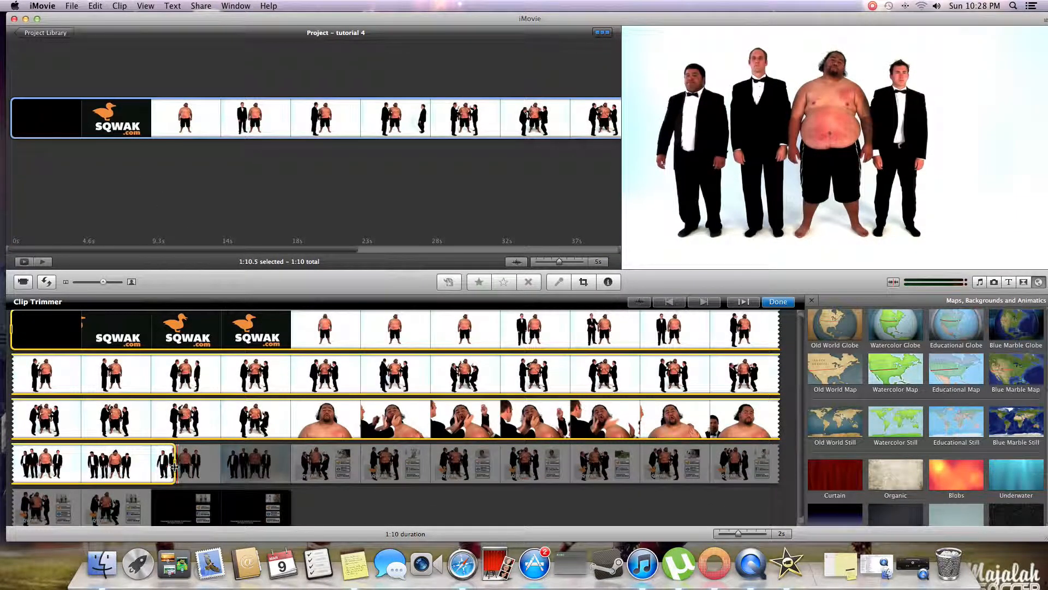
left_click_drag(175, 465, 234, 469)
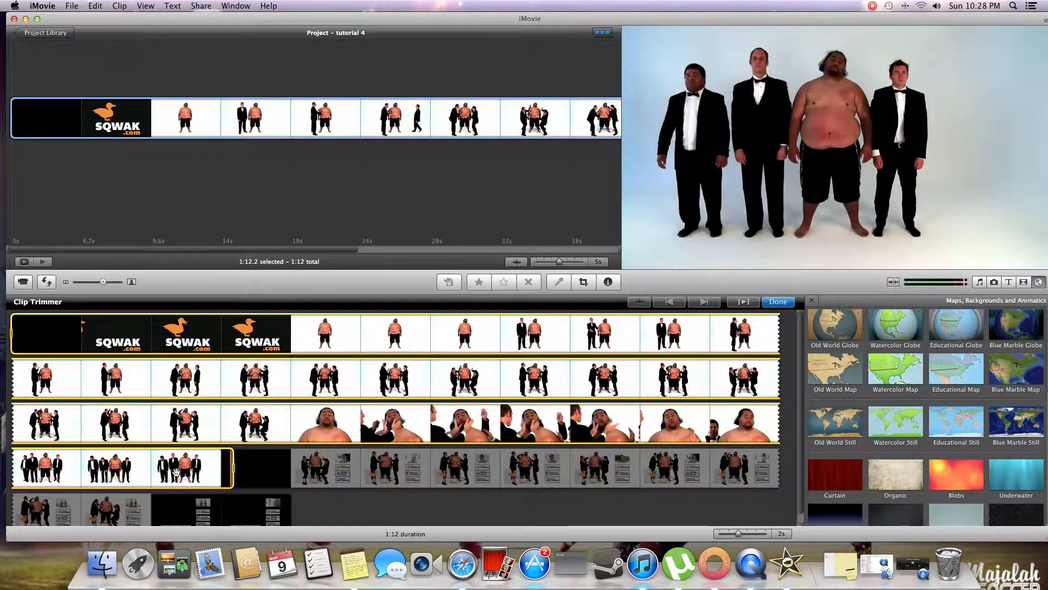
left_click(779, 302)
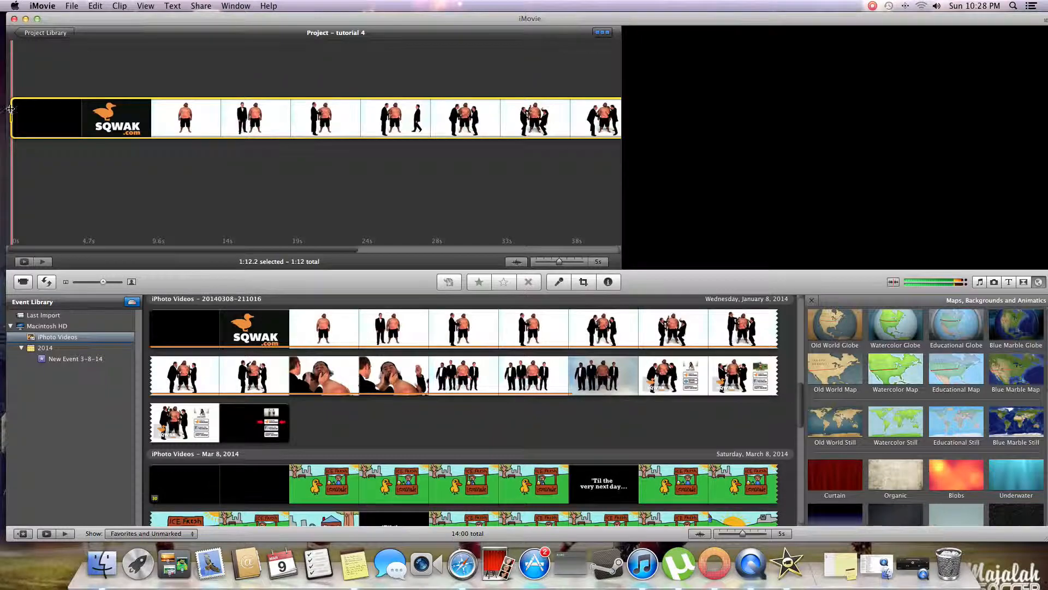
- Look through the project clip's clip, video and audio adjustments, ending on the clip adjustments
left_click(17, 131)
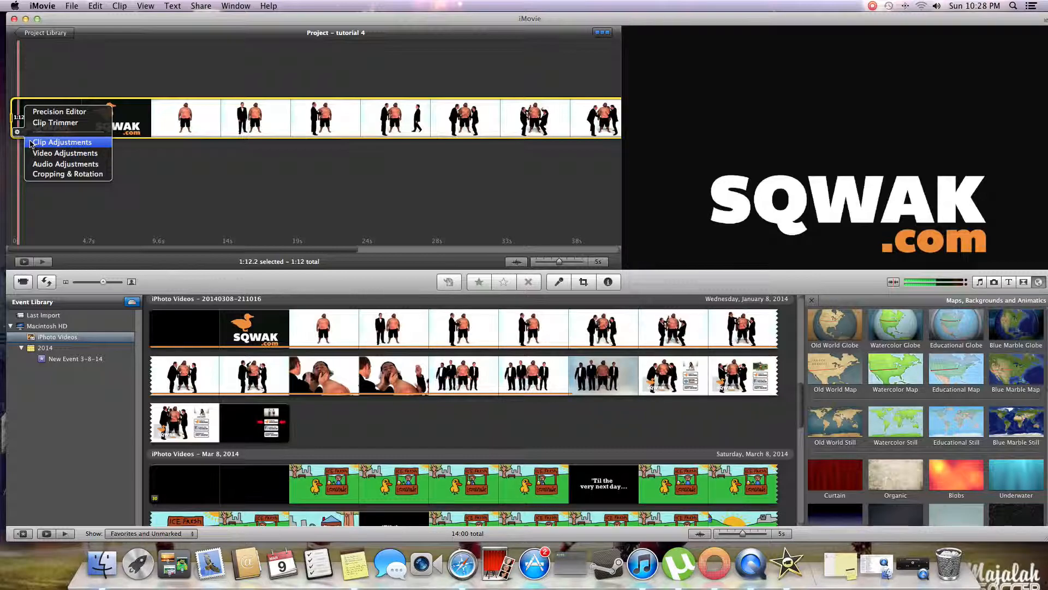
left_click(31, 143)
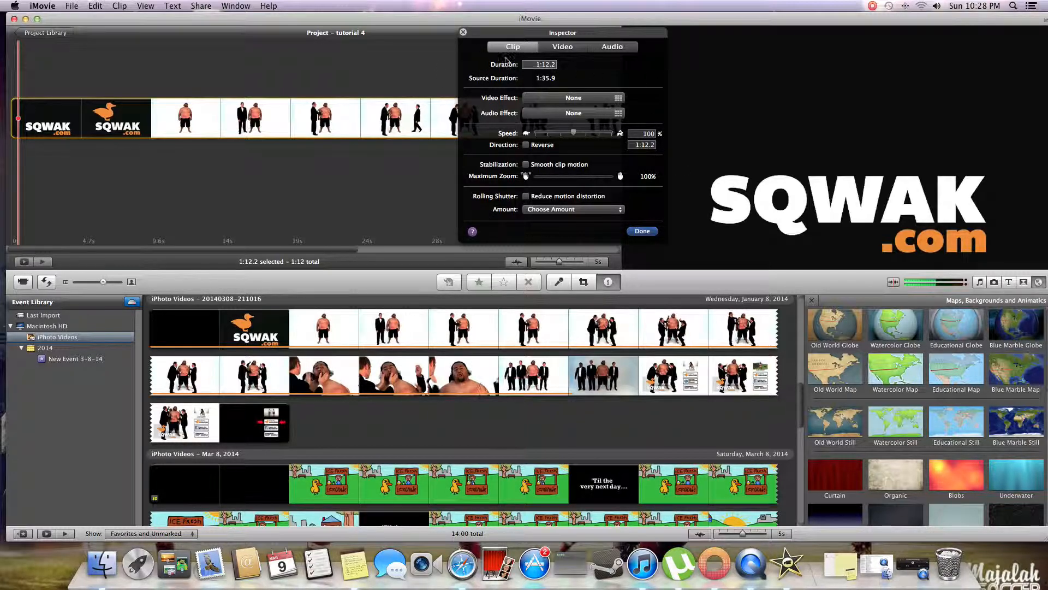
left_click(462, 33)
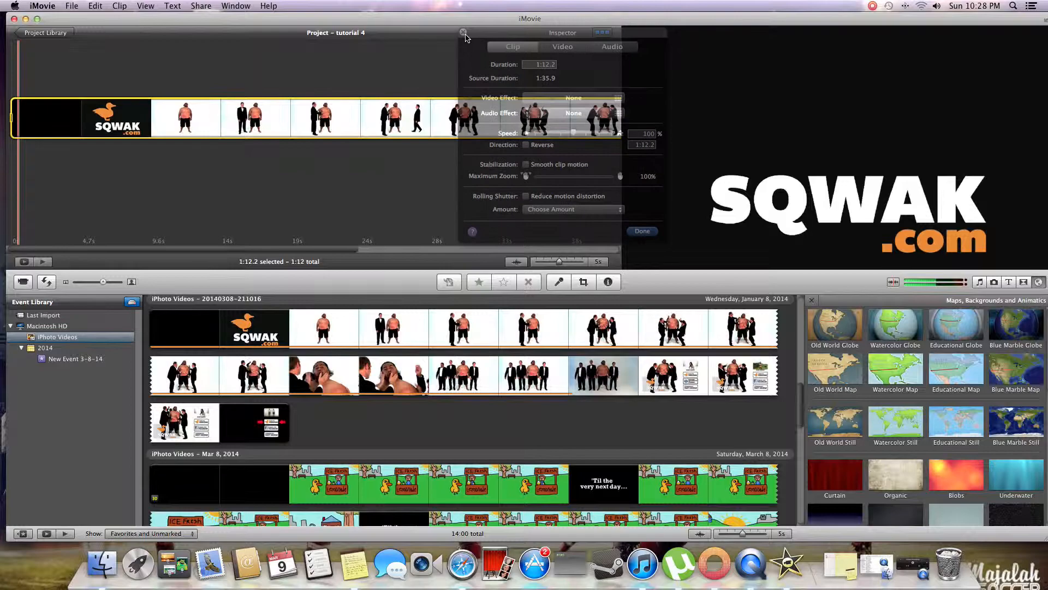
left_click(20, 132)
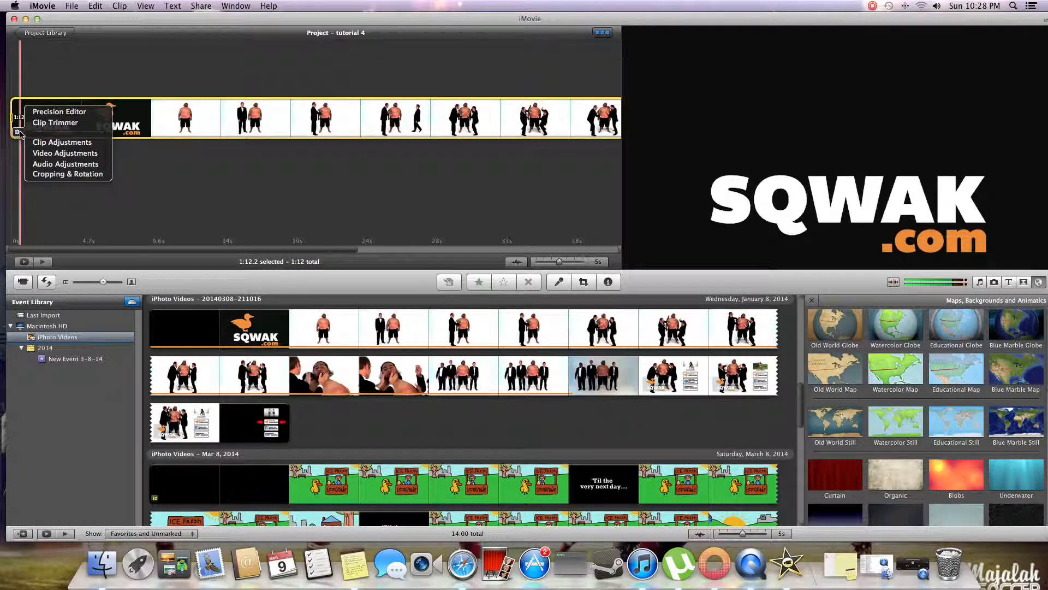
left_click(42, 156)
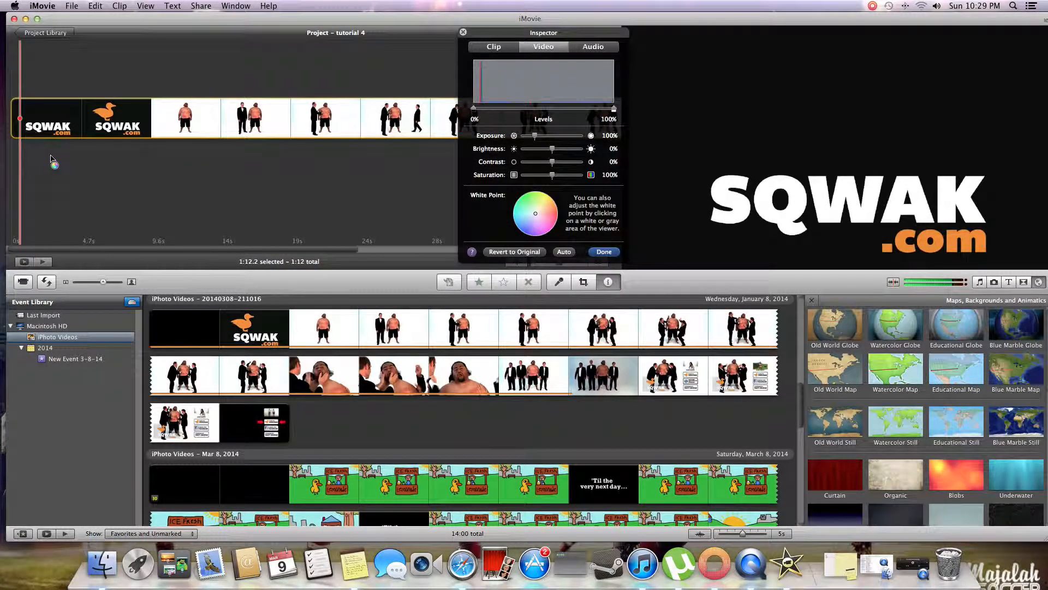
left_click(484, 52)
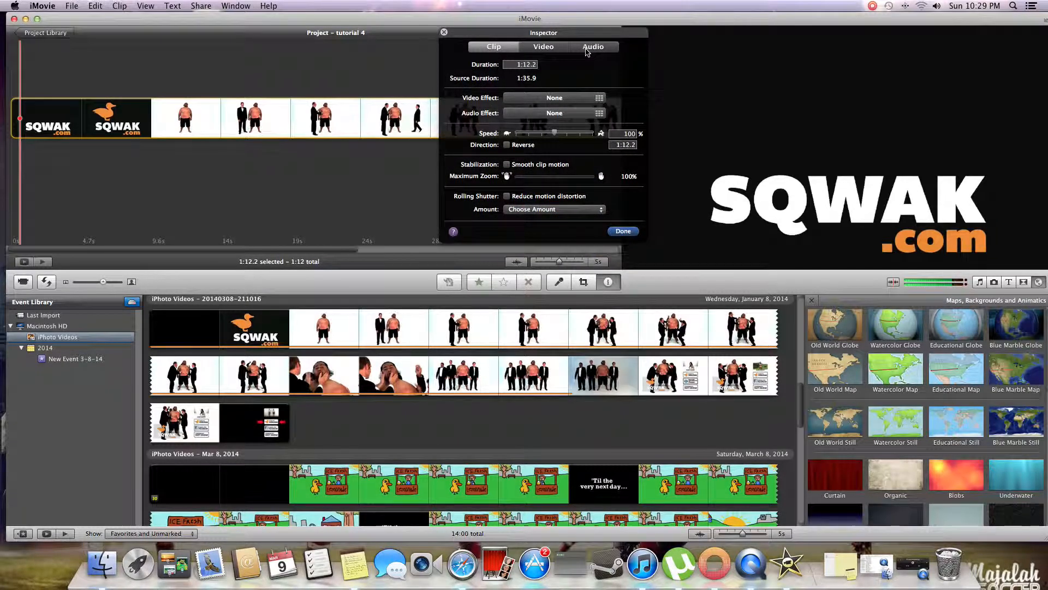
left_click(586, 49)
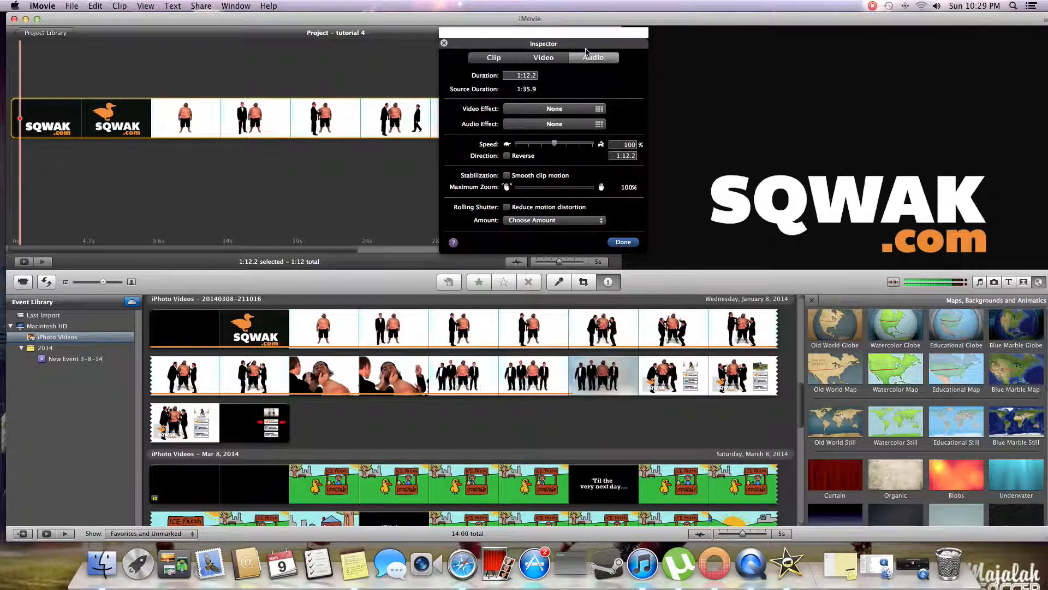
left_click(555, 49)
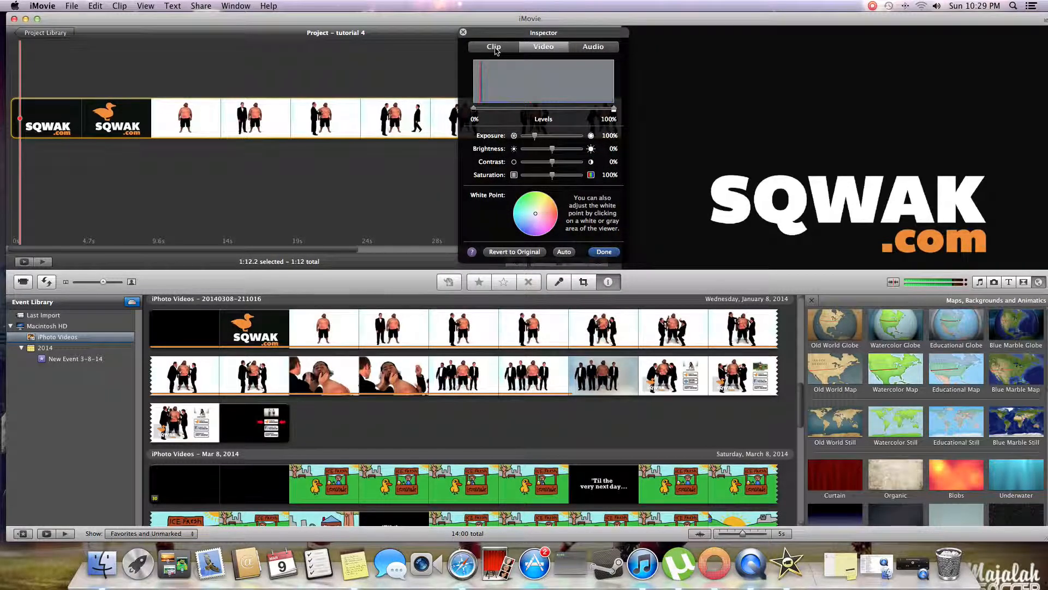
left_click(494, 49)
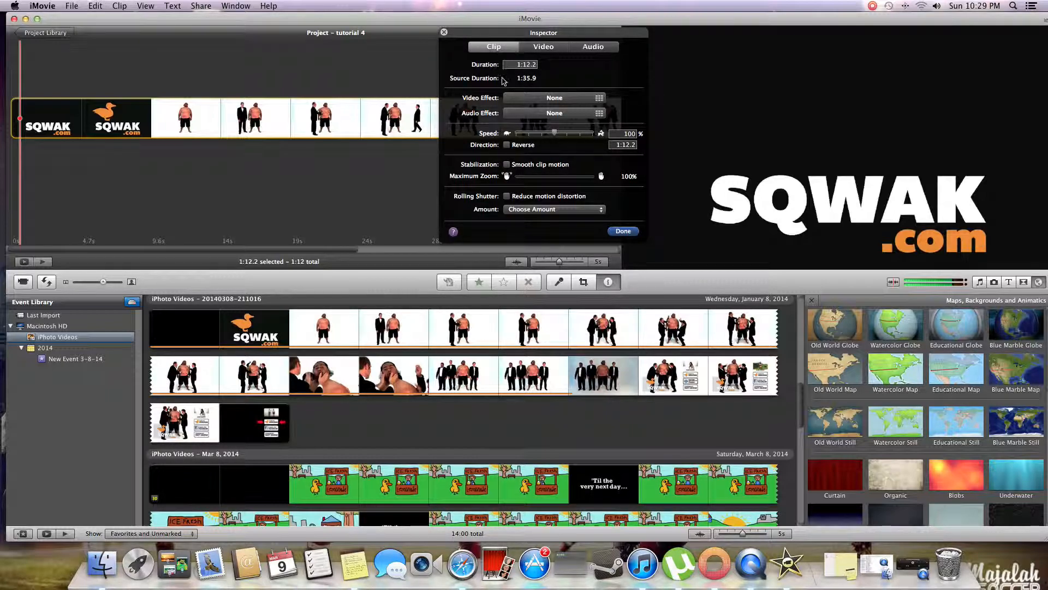
- Preview the available video and audio effects on the project clip, choosing None for both, and check its audio settings
left_click(599, 101)
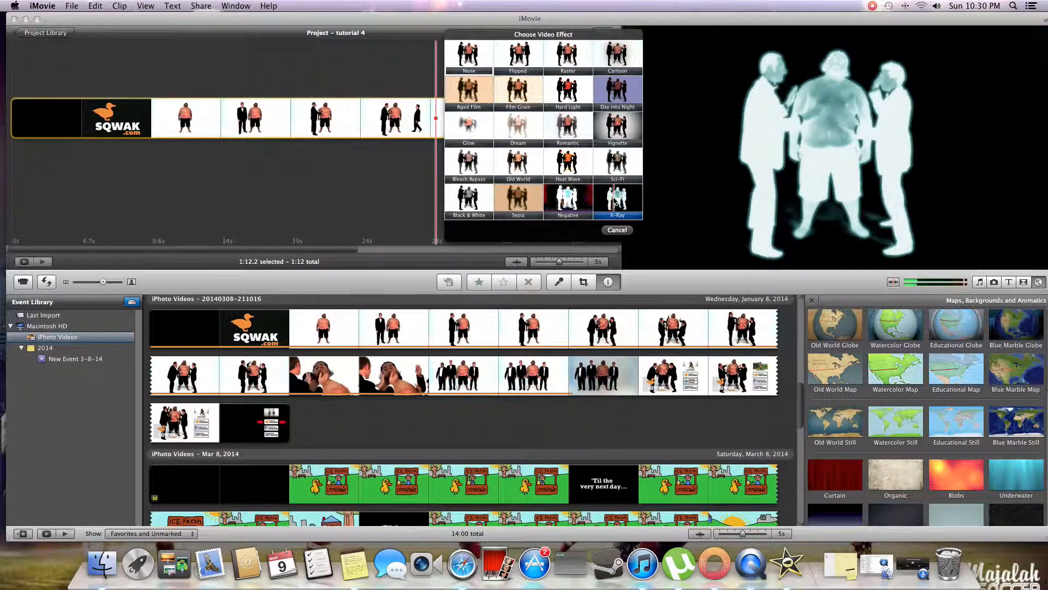
left_click(488, 55)
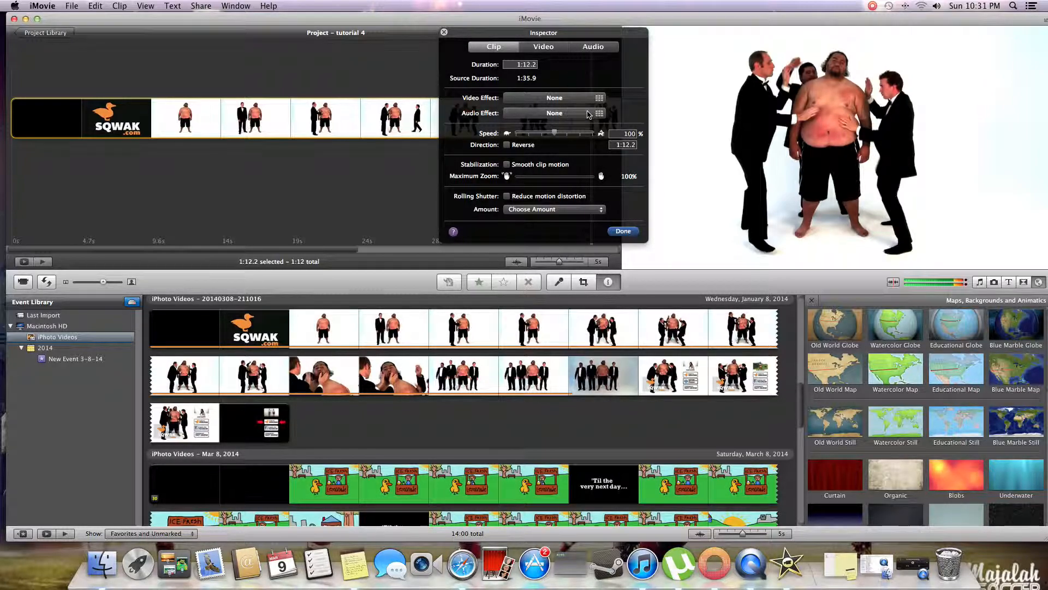
left_click(592, 47)
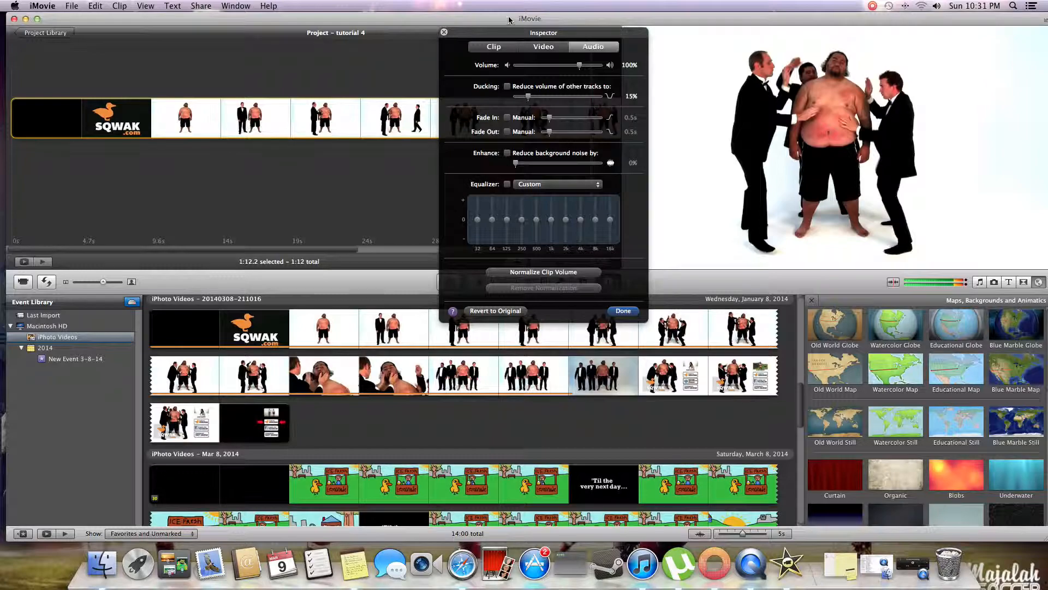
left_click(505, 51)
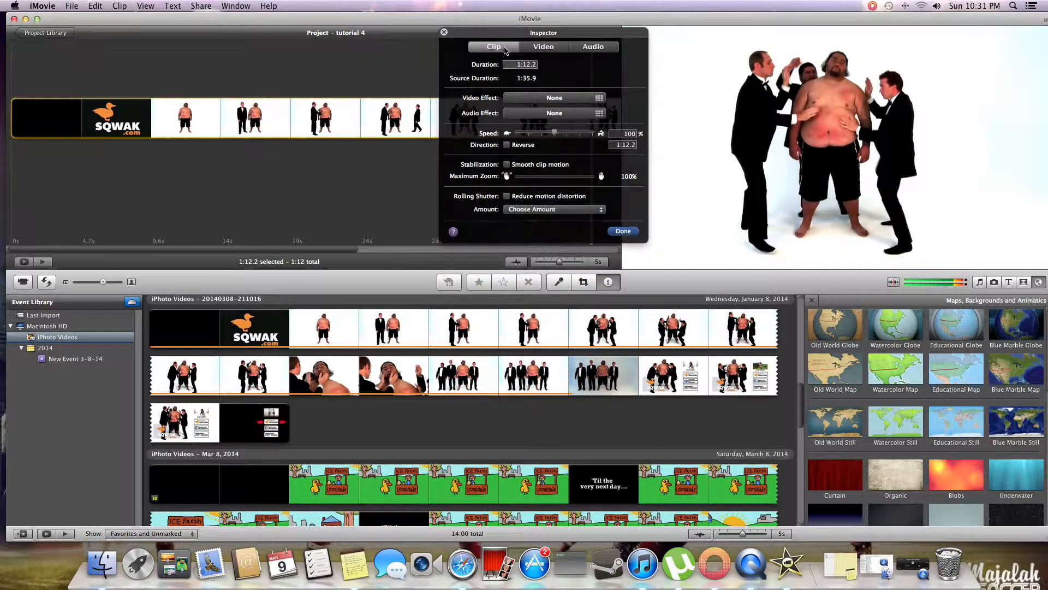
left_click(539, 114)
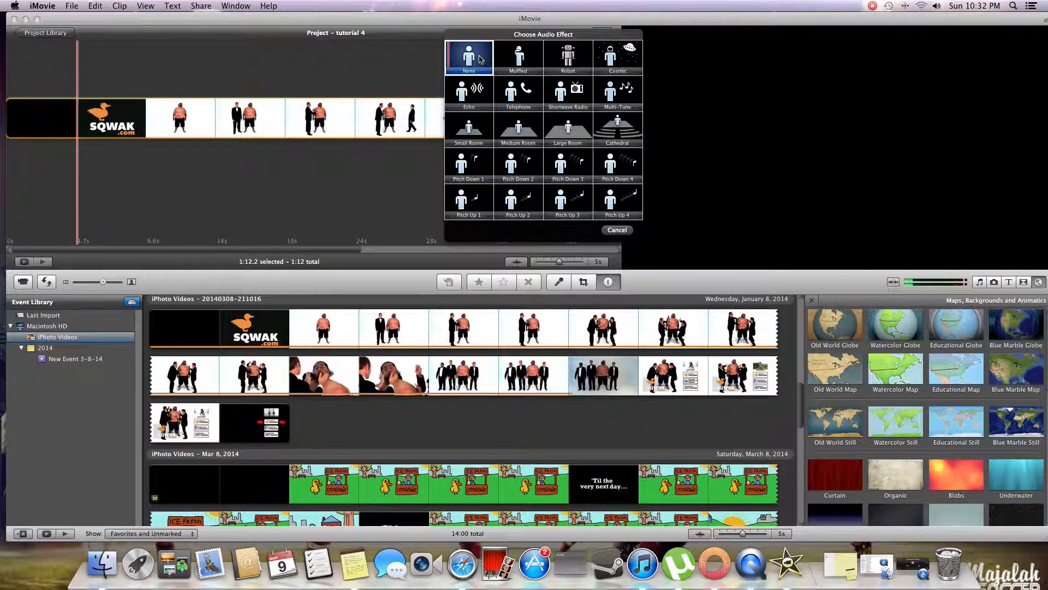
left_click(481, 59)
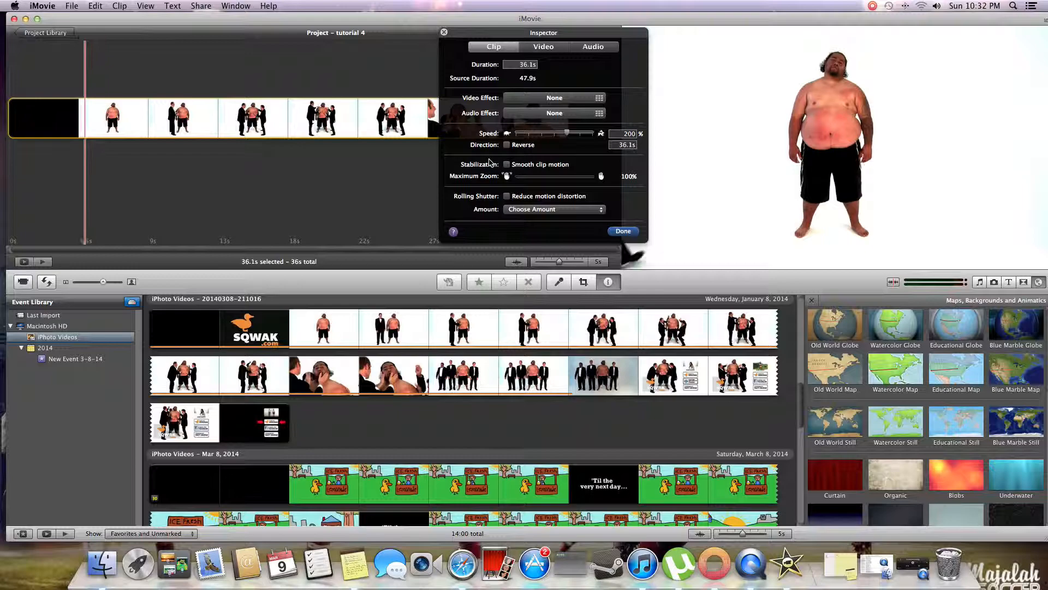
- Set the project clip's playback speed to 400%
left_click(580, 133)
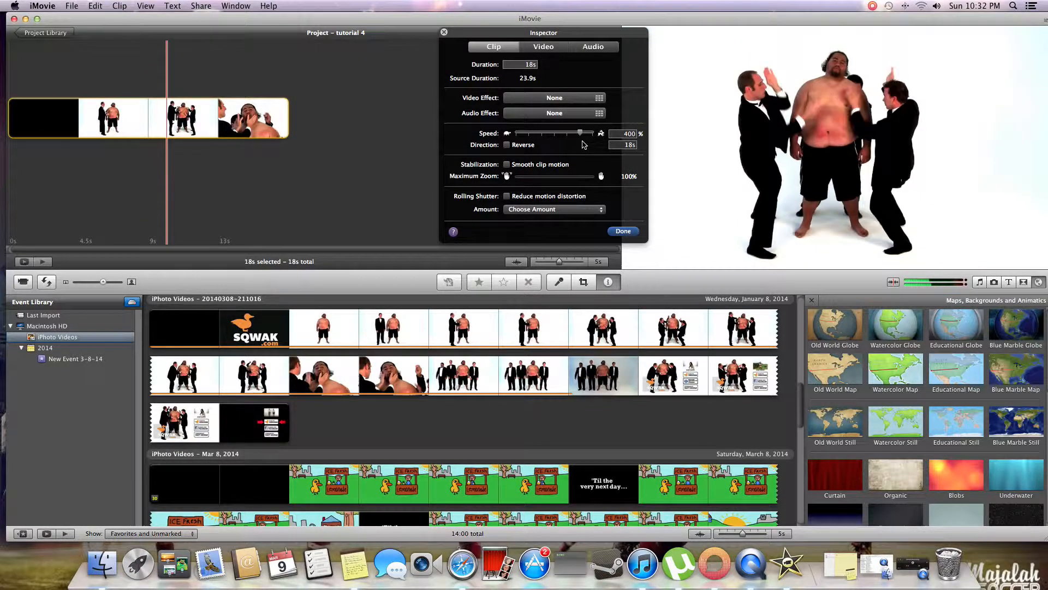
- Try playback speeds of 200% and 800% on the project clip and return its speed to 100%
left_click_drag(580, 133, 566, 135)
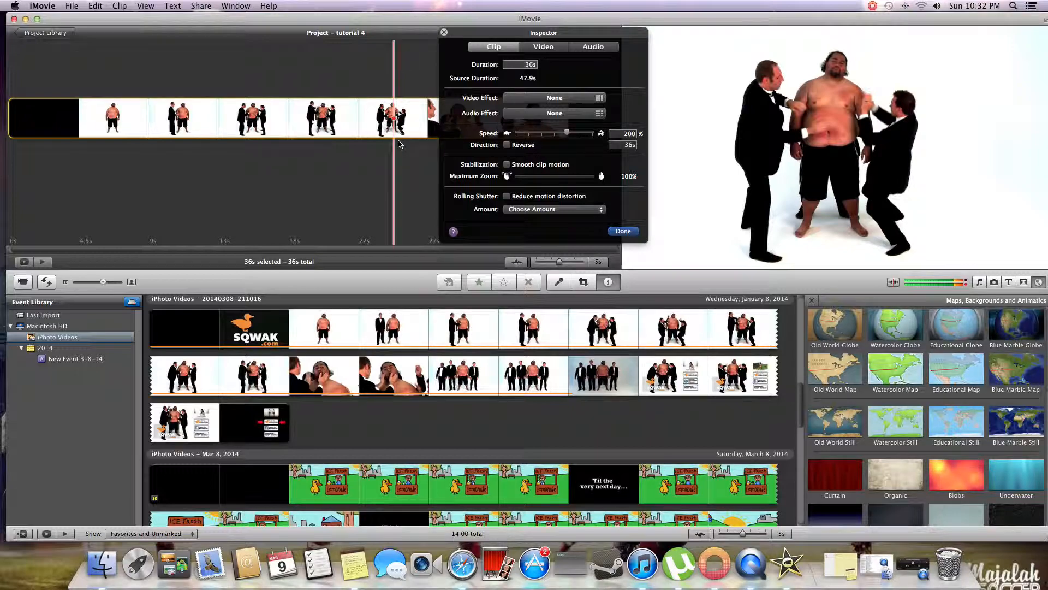
left_click_drag(492, 41, 569, 28)
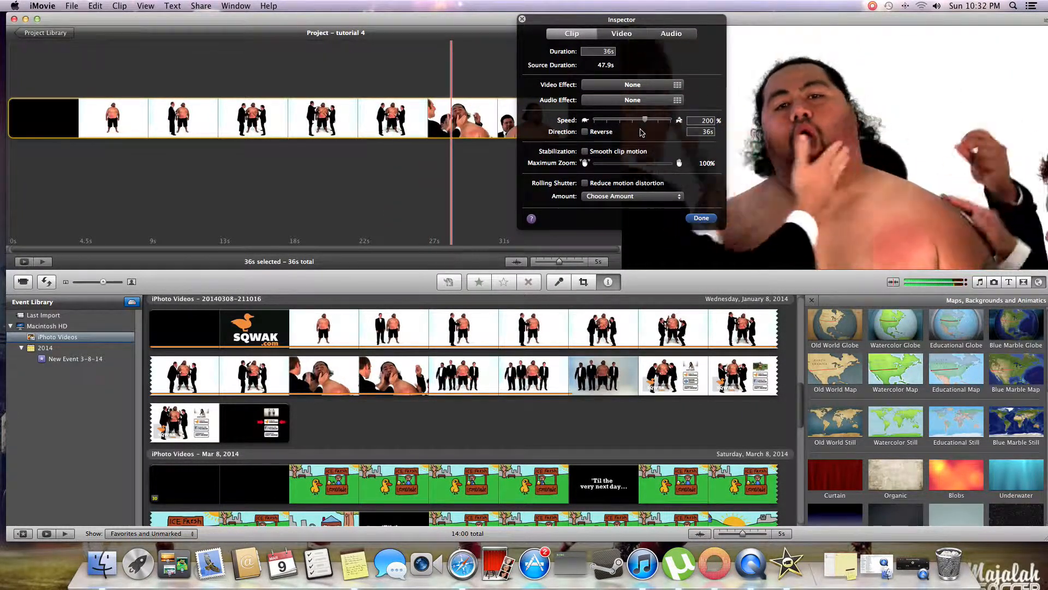
left_click_drag(645, 120, 632, 120)
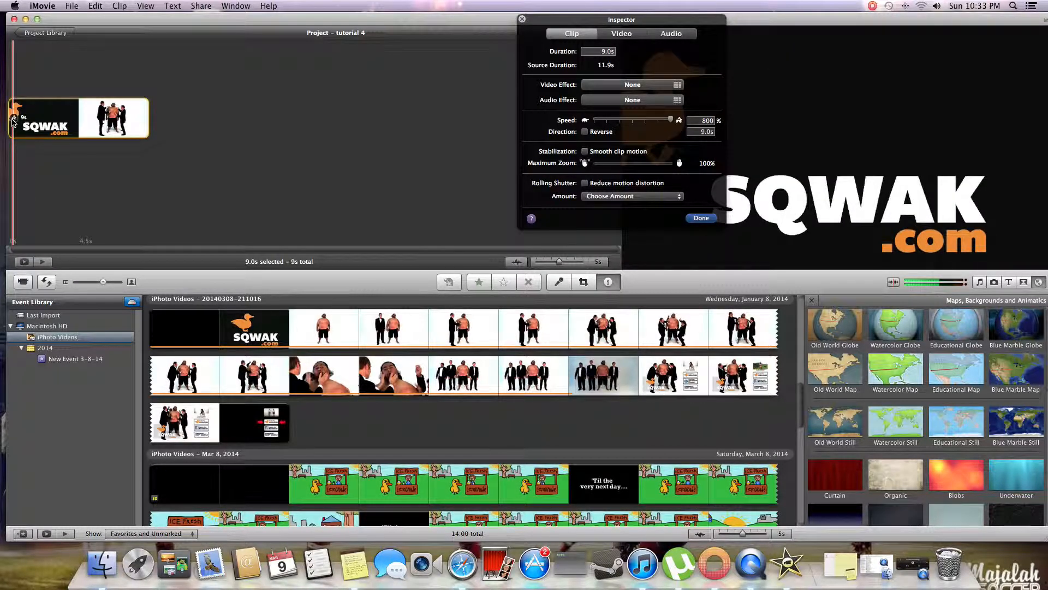
key("space")
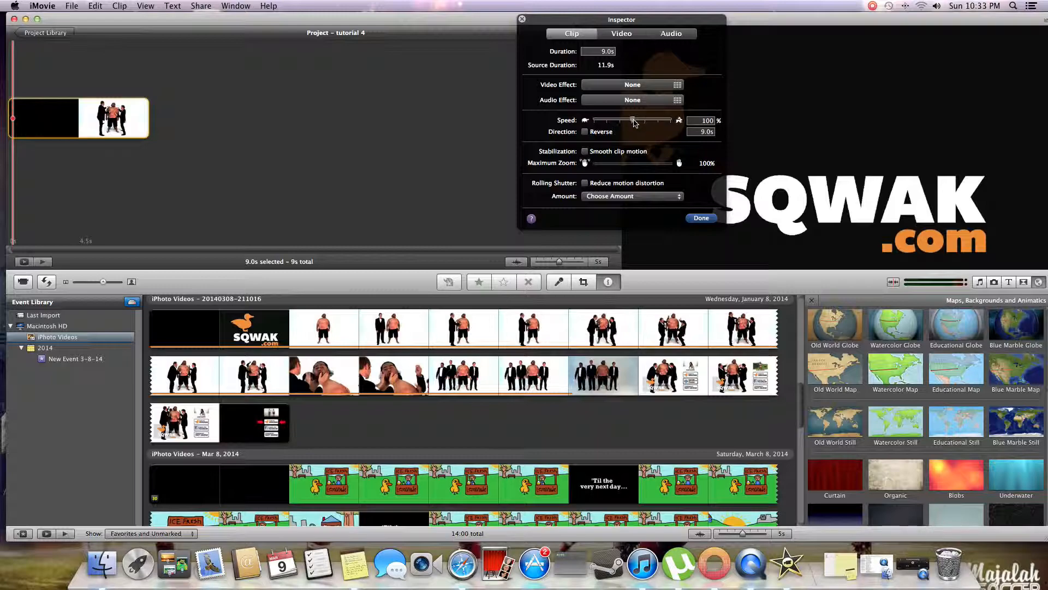
left_click_drag(635, 123, 633, 121)
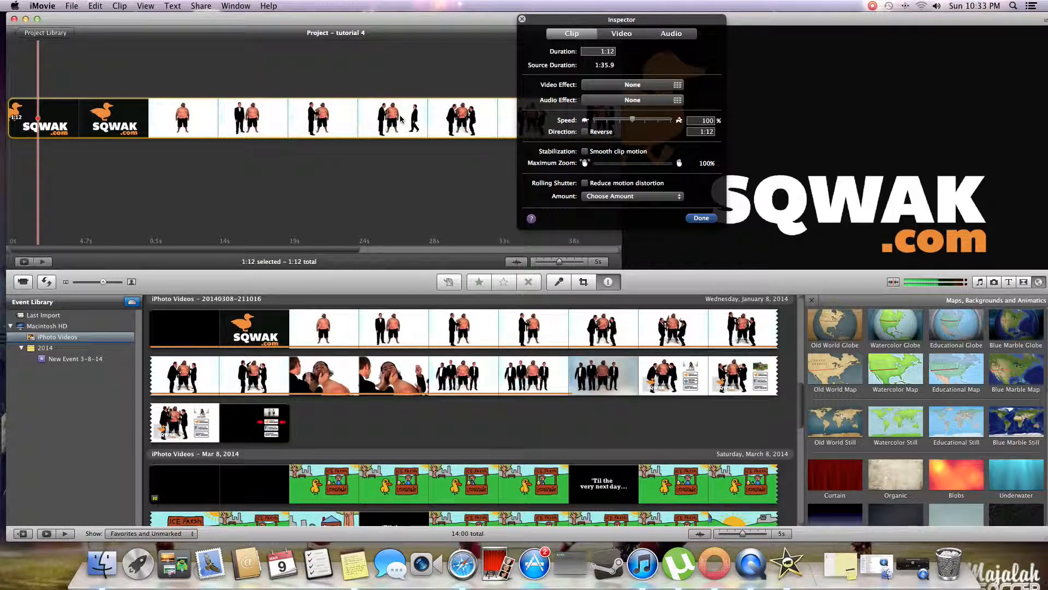
- Open the project clip's video adjustments and play the clip with them on display
left_click(622, 34)
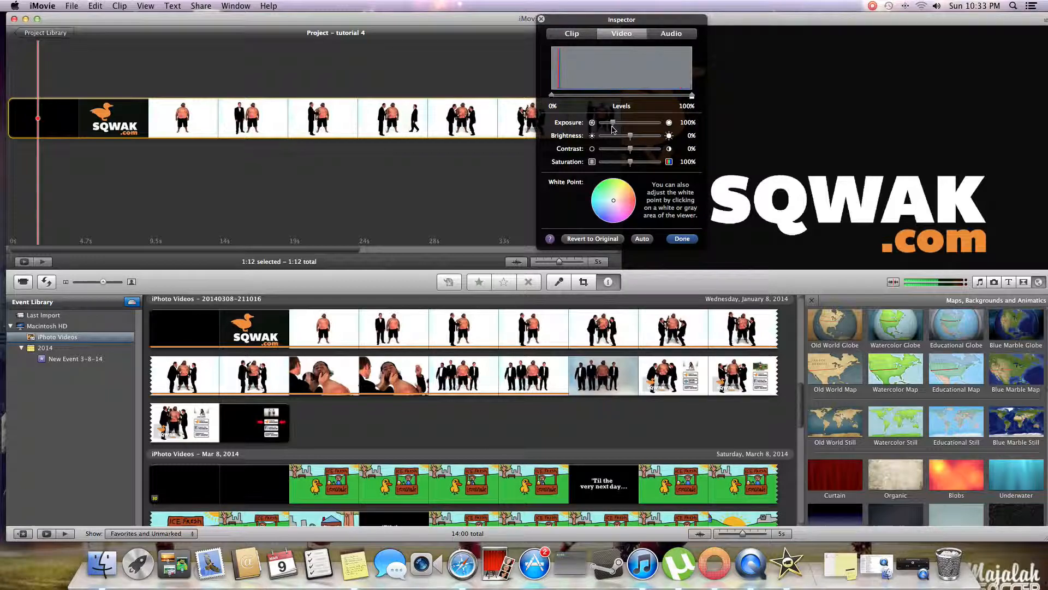
left_click(423, 89)
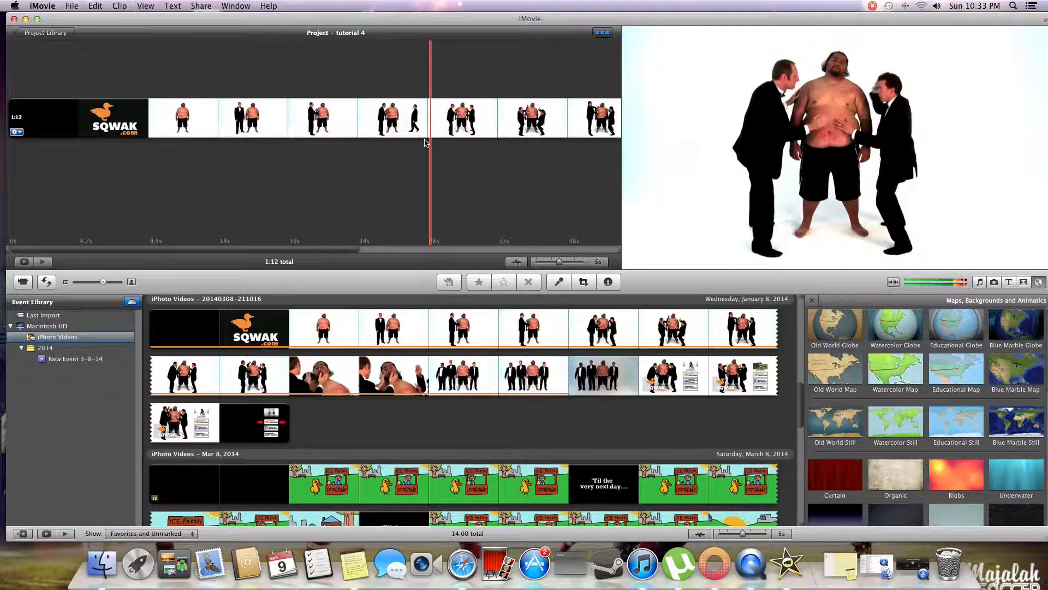
left_click(14, 132)
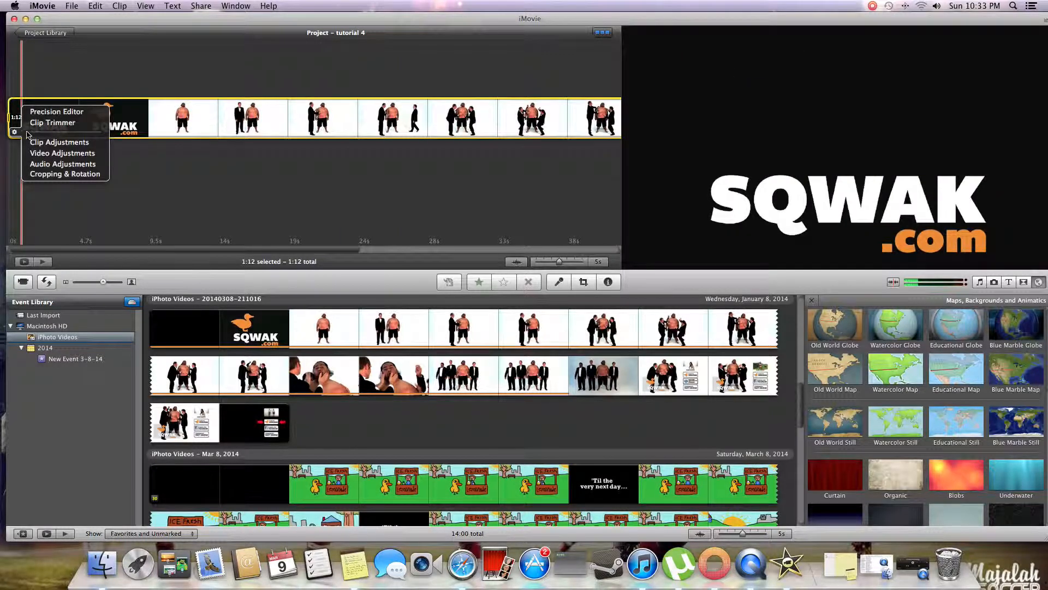
left_click(61, 153)
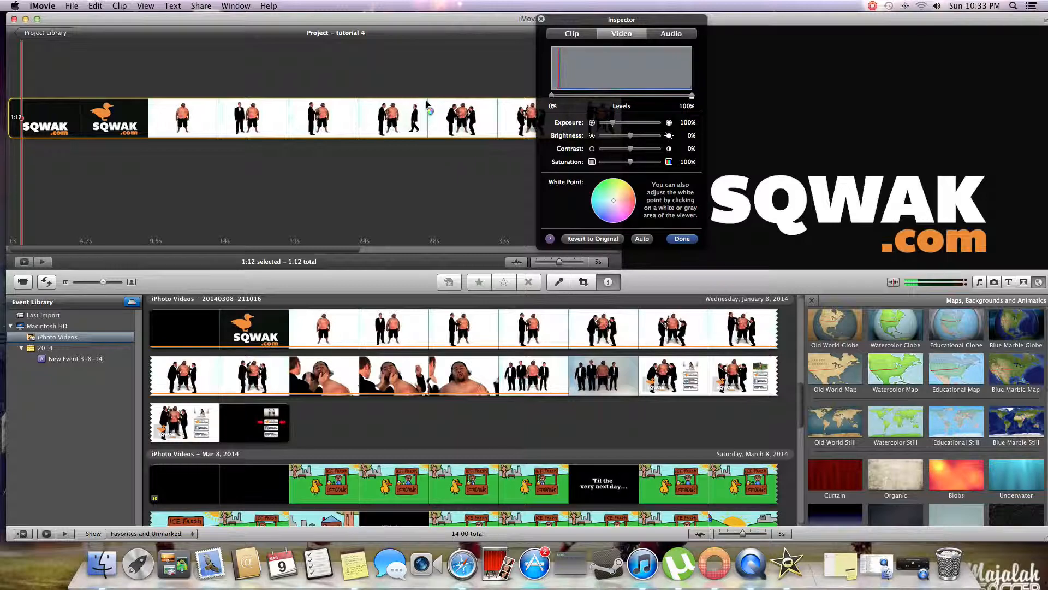
key("space")
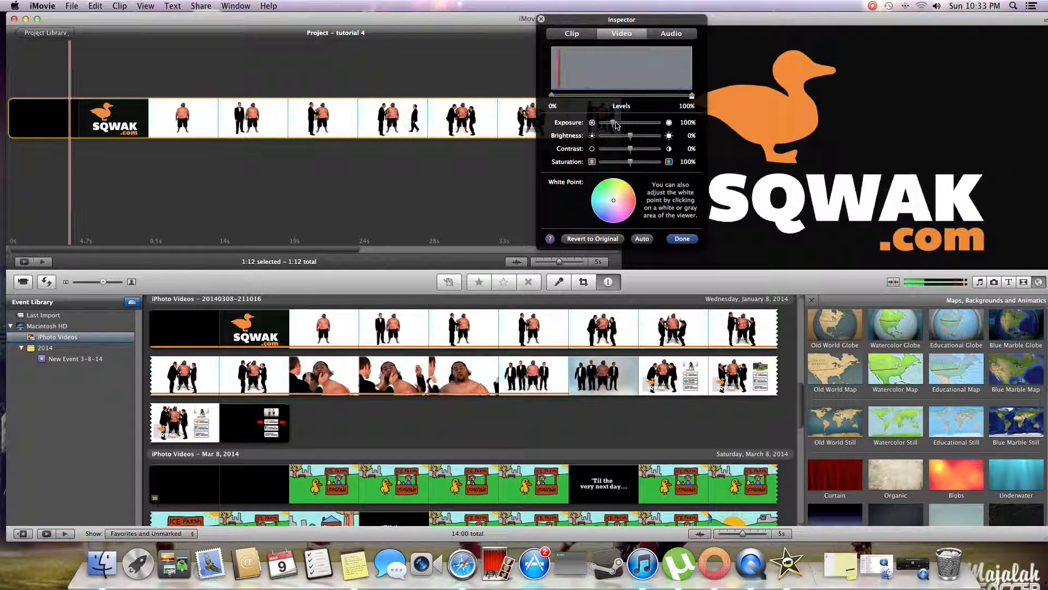
- Set the clip's exposure to 103% and contrast to 4%, trying the saturation at 23% before returning it to 100%
mouse_move(614, 125)
left_mouse_down()
mouse_move(627, 123)
mouse_move(591, 124)
mouse_move(651, 125)
mouse_move(602, 127)
mouse_move(614, 126)
left_mouse_up()
key("space")
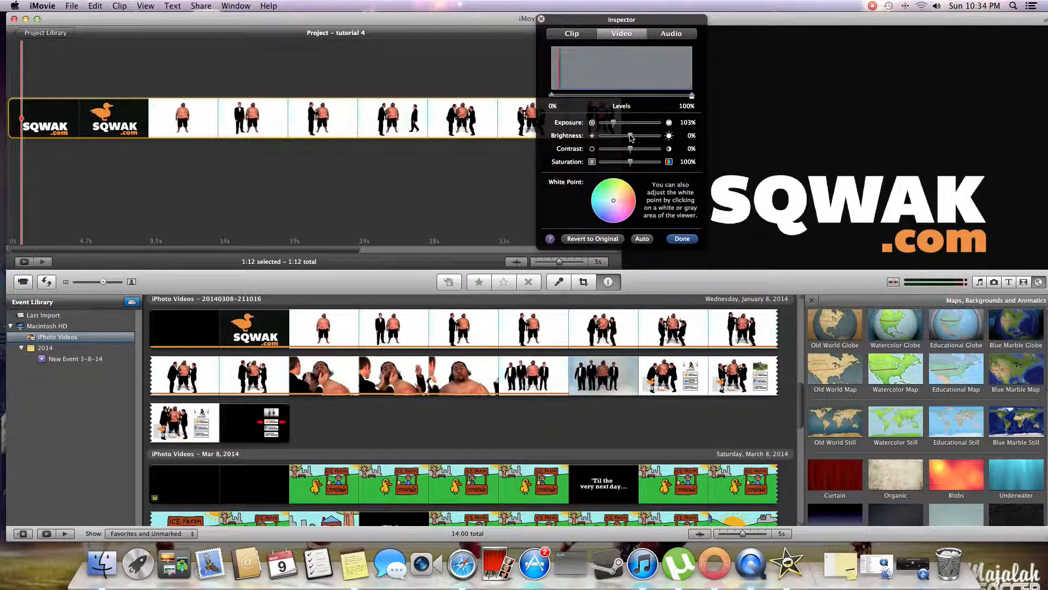
mouse_move(631, 137)
left_mouse_down()
mouse_move(658, 137)
mouse_move(576, 143)
mouse_move(631, 142)
mouse_move(584, 157)
mouse_move(672, 156)
mouse_move(633, 155)
left_mouse_up()
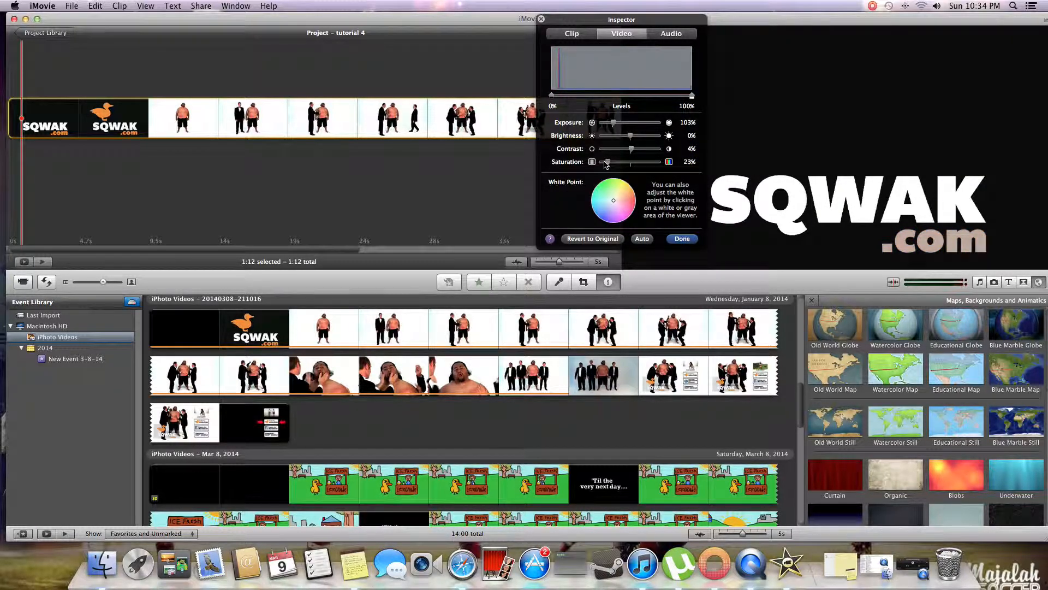
left_click_drag(601, 166, 636, 167)
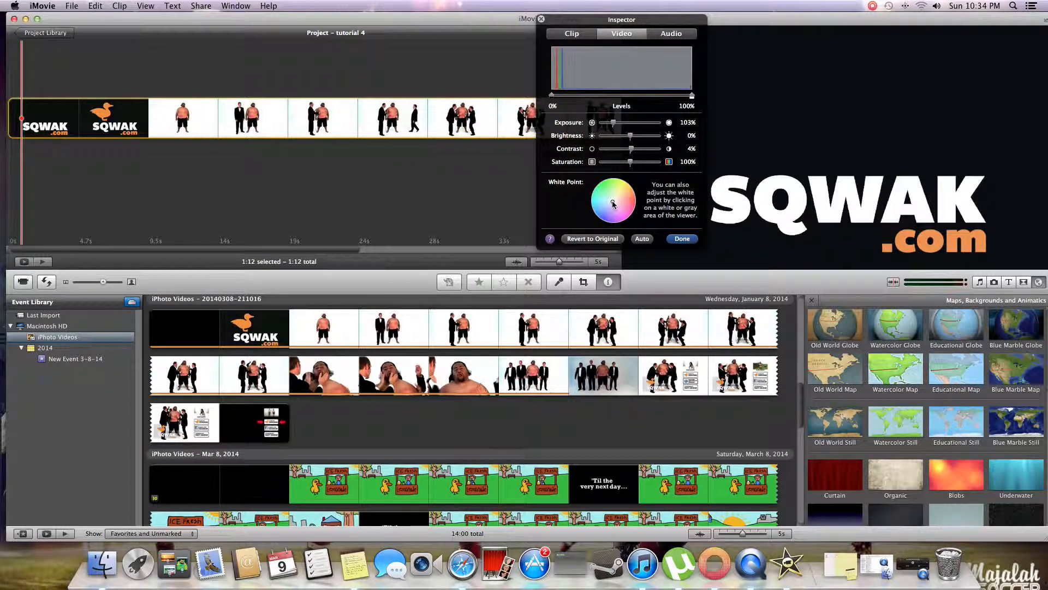
- Try purple and green white points on the clip, recentre the white point, and revert the video adjustments to original
left_click_drag(615, 203, 626, 217)
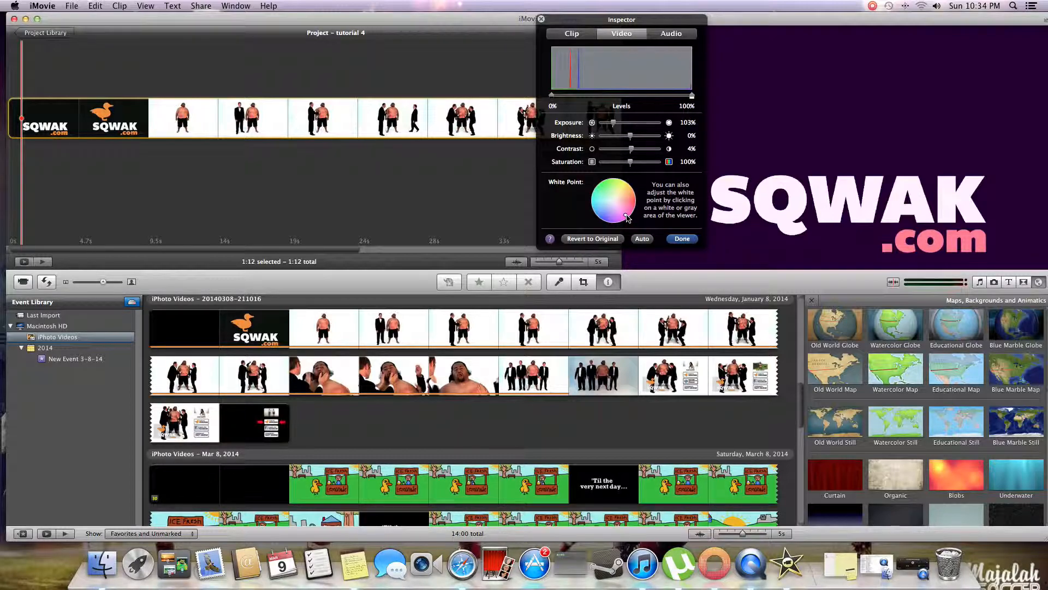
key("space")
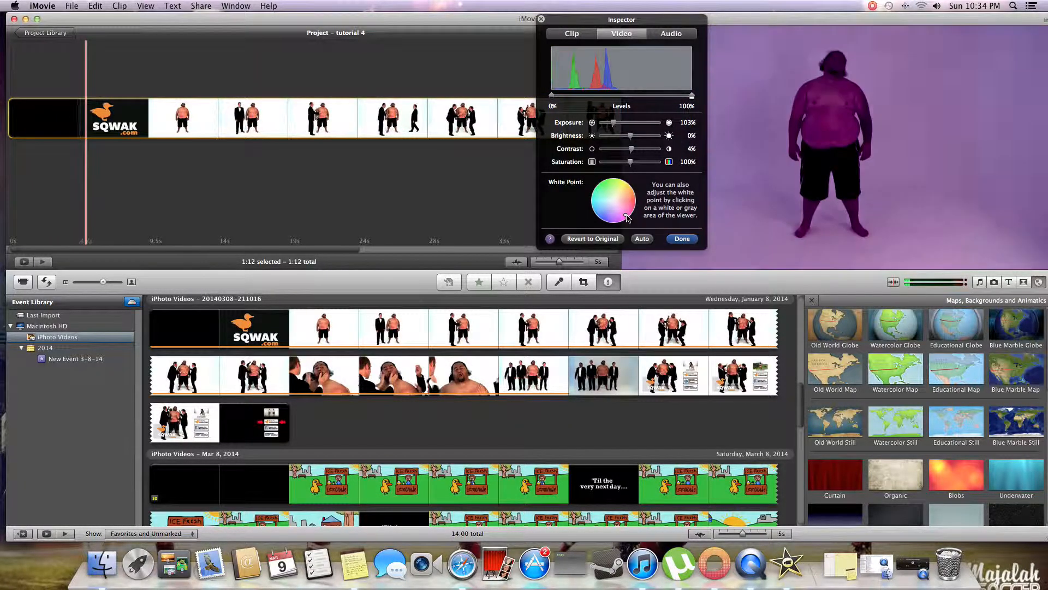
left_click_drag(628, 218, 605, 190)
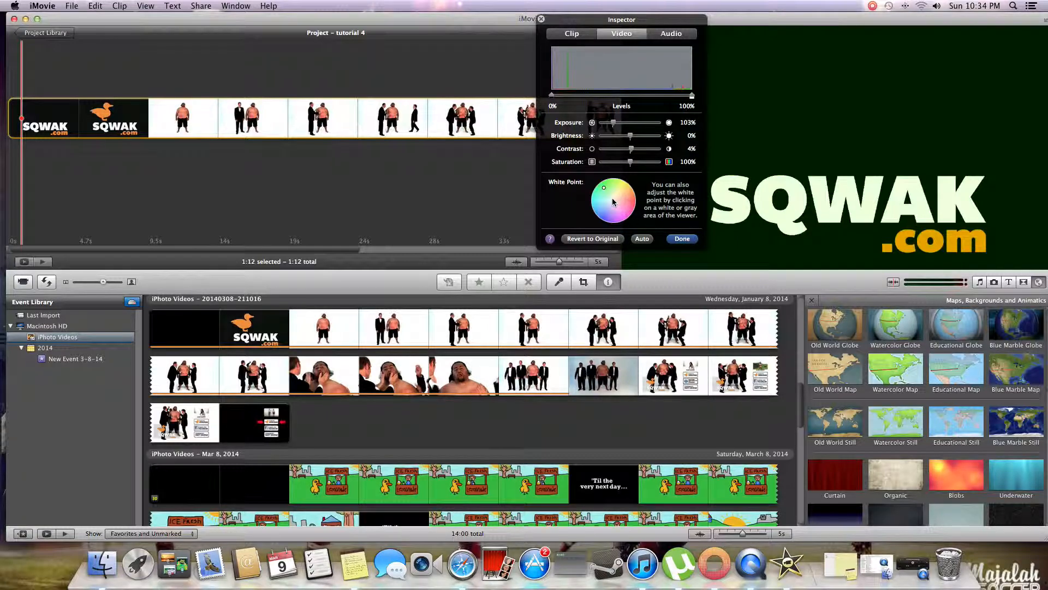
left_click(614, 203)
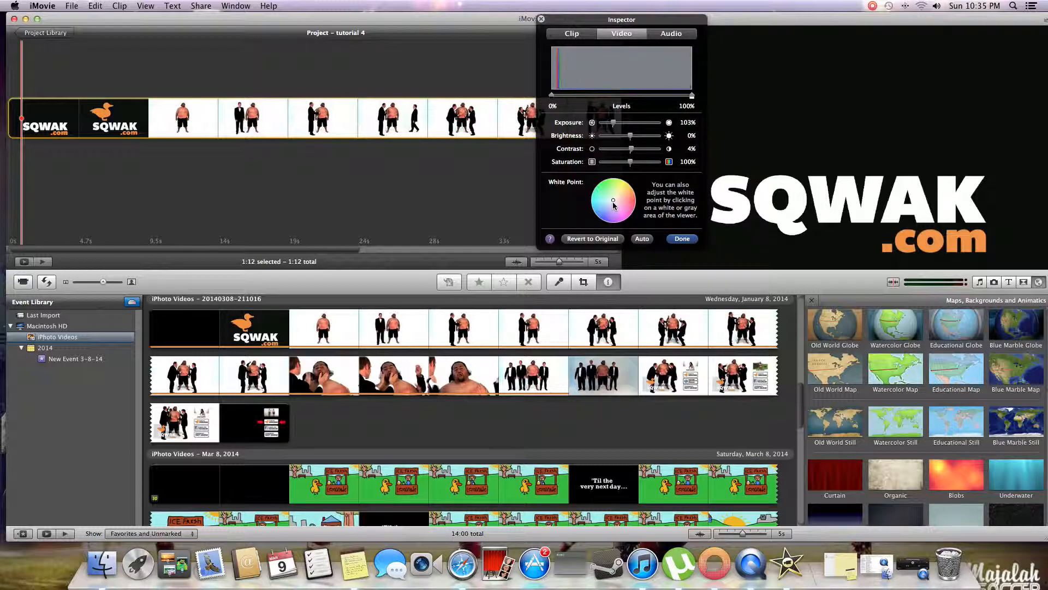
left_click(598, 240)
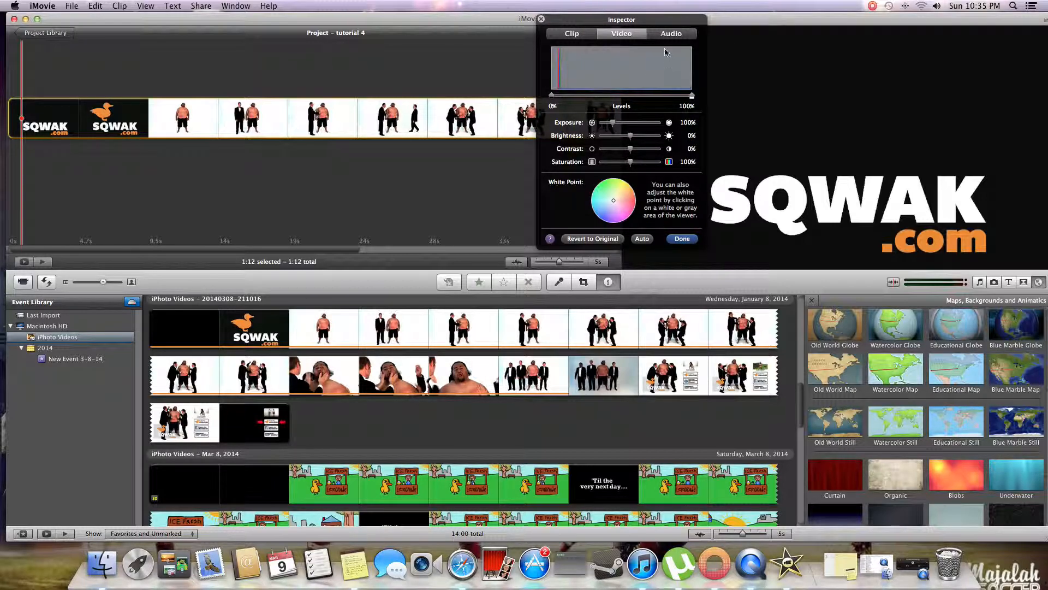
- Try moving the clip's black and white video levels and revert the video adjustments to original
left_click_drag(691, 95, 630, 127)
left_click_drag(568, 105, 683, 104)
left_click(610, 239)
- Try the clip's volume at 260% in its audio adjustments and lower it to 99%
left_click(669, 34)
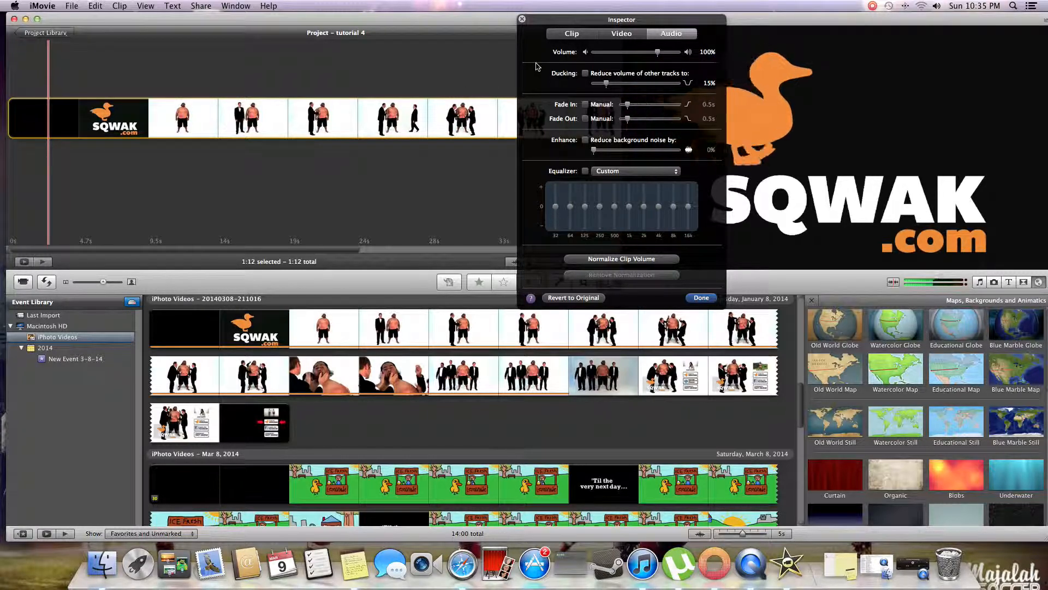
left_click_drag(659, 53, 675, 54)
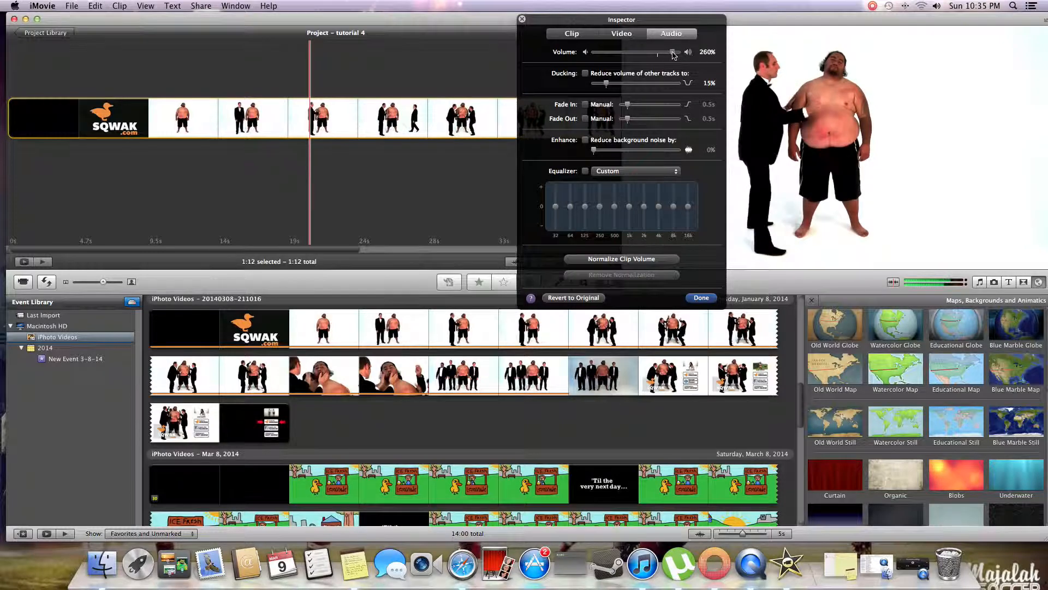
mouse_move(674, 55)
left_mouse_down()
mouse_move(595, 62)
mouse_move(658, 63)
left_mouse_up()
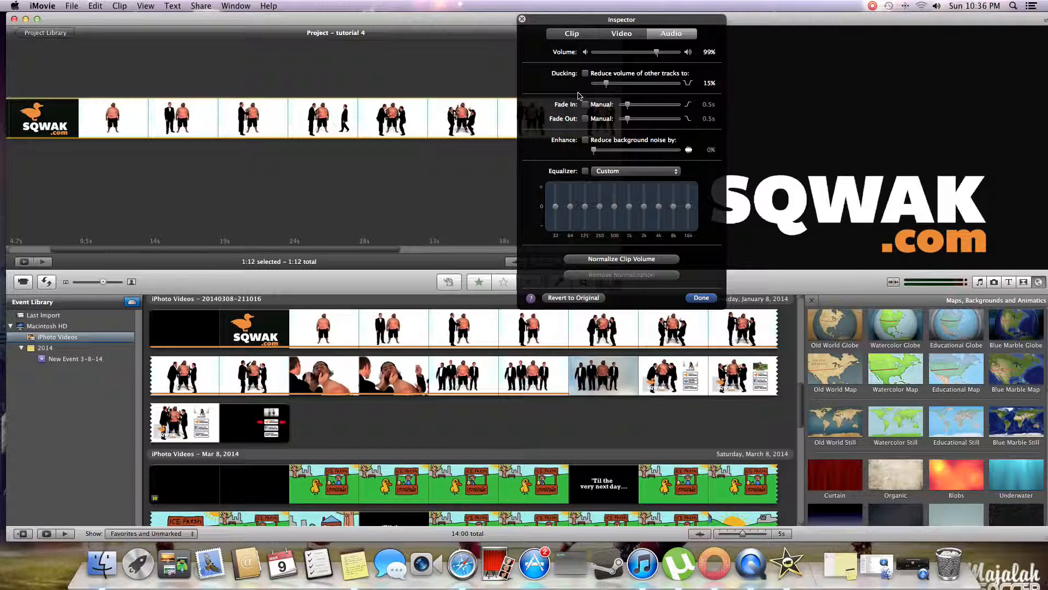
- Enable ducking of other tracks to 15% and set the fade-in to 0.4 s, with background noise reduction at 0%
left_click_drag(605, 84, 640, 89)
left_click_drag(643, 110, 626, 110)
mouse_move(595, 156)
left_mouse_down()
mouse_move(677, 159)
mouse_move(582, 160)
left_mouse_up()
- Try the Flat, Voice Enhance, Loudness, Treble Boost and Treble Reduce equalizer presets on the clip, ending on Treble Boost
left_click(622, 173)
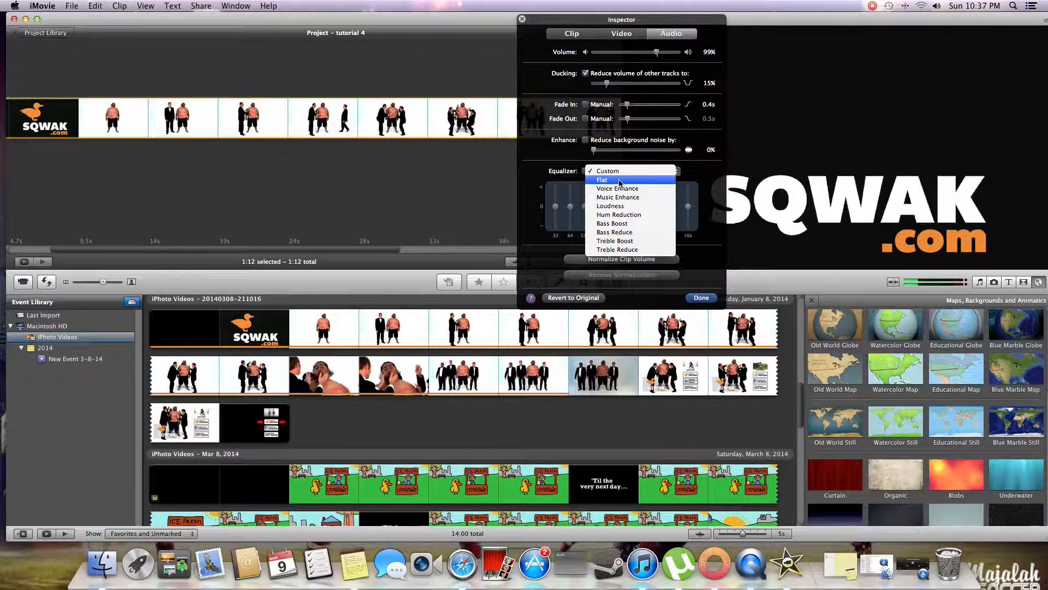
left_click(620, 180)
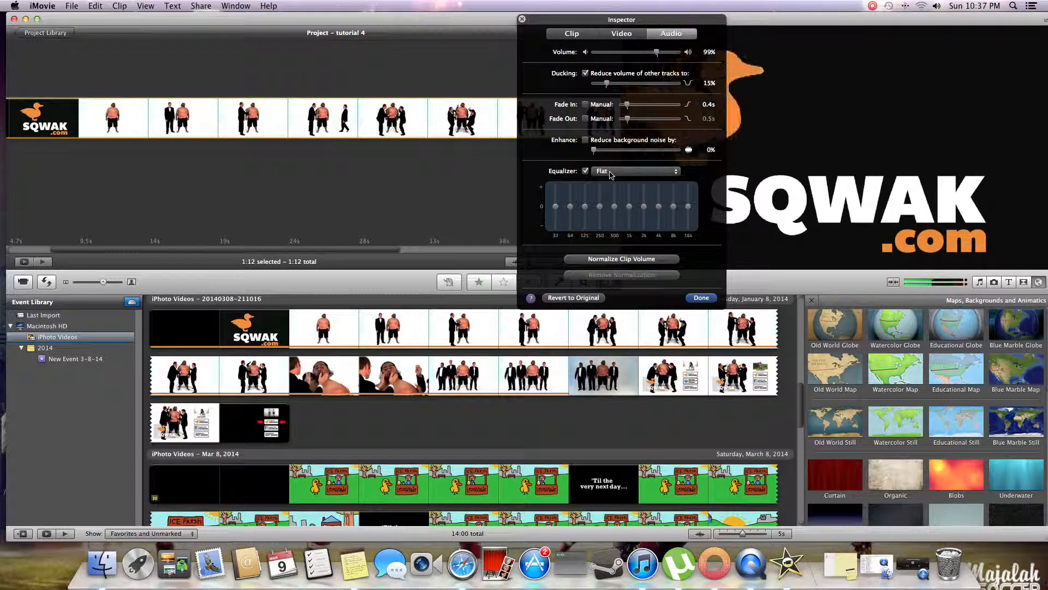
left_click(610, 172)
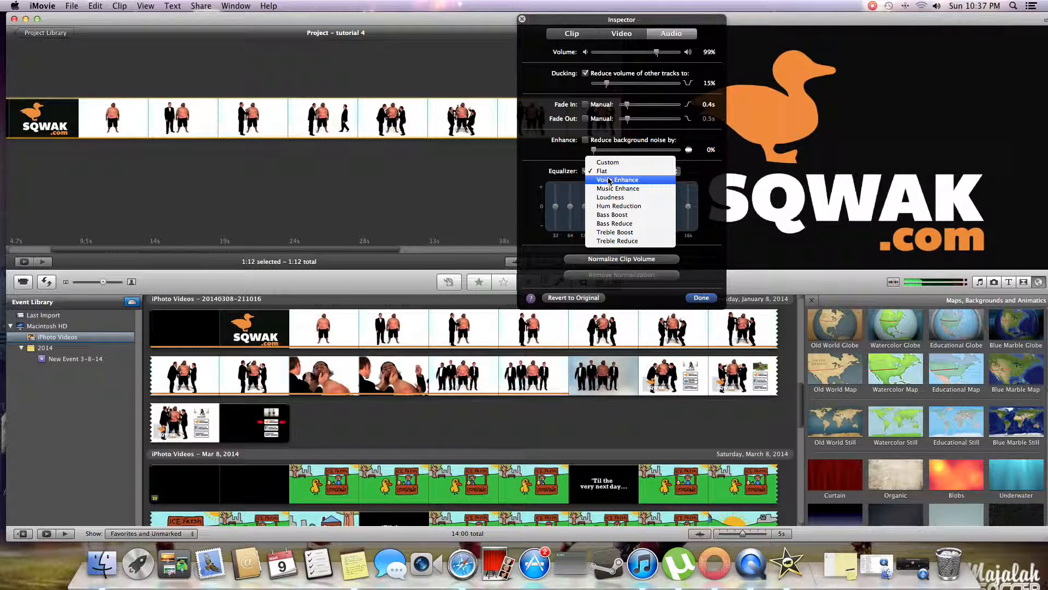
left_click(610, 180)
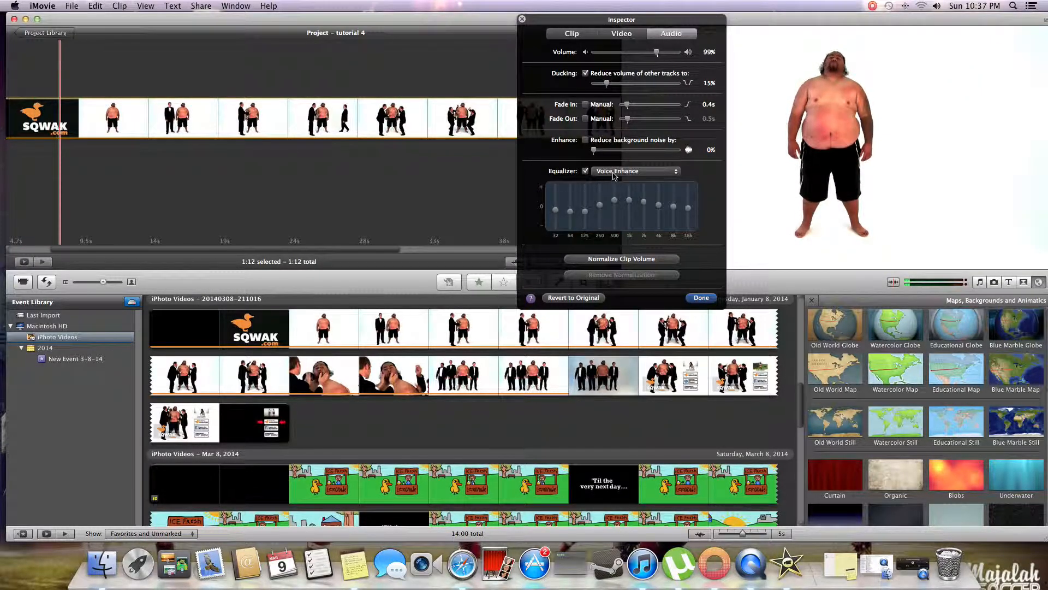
left_click(613, 173)
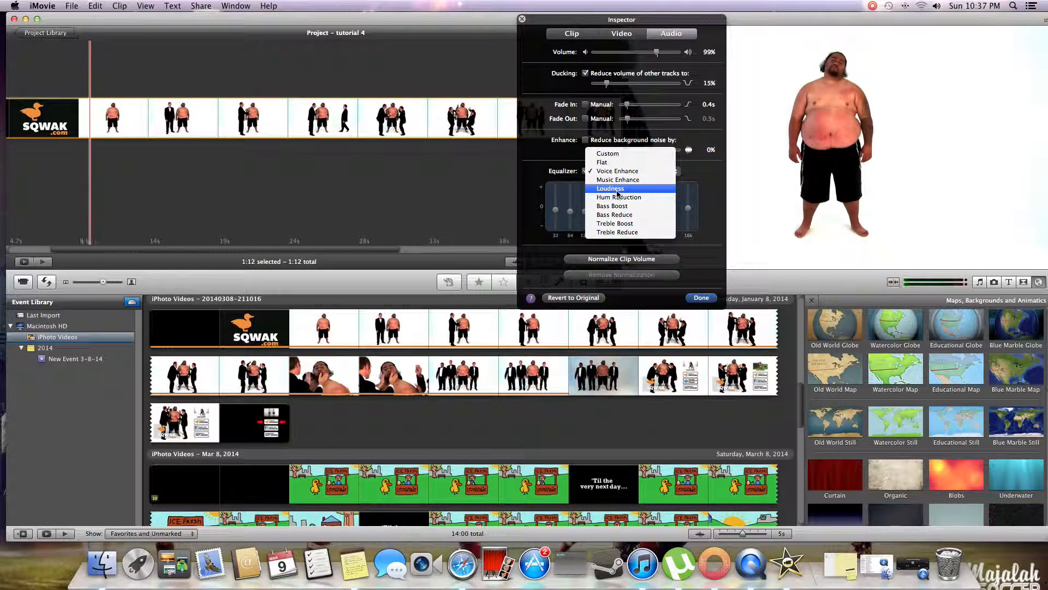
left_click(615, 189)
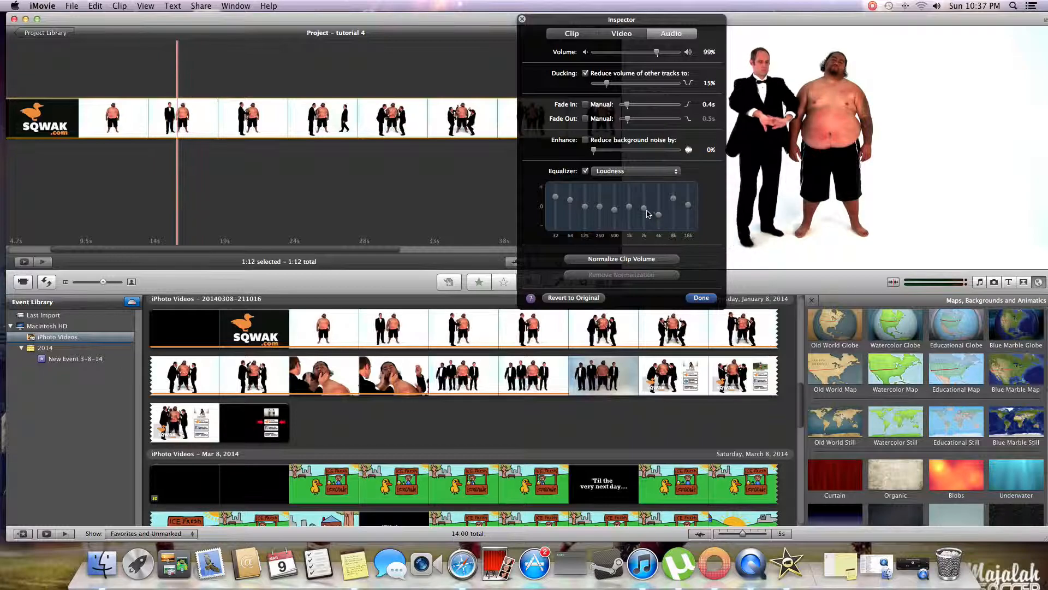
left_click(632, 172)
left_click(628, 206)
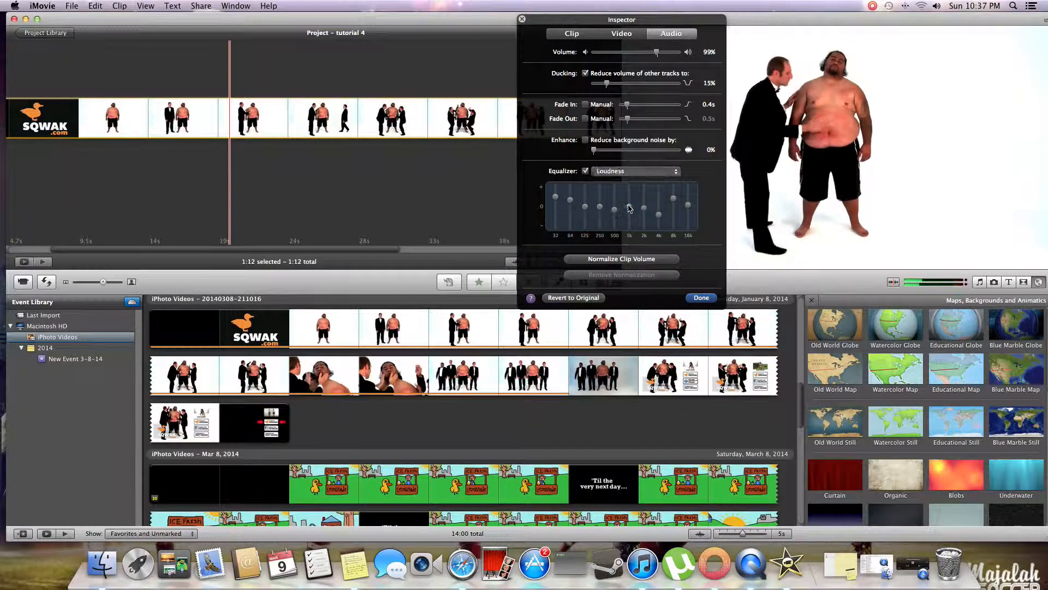
left_click(636, 172)
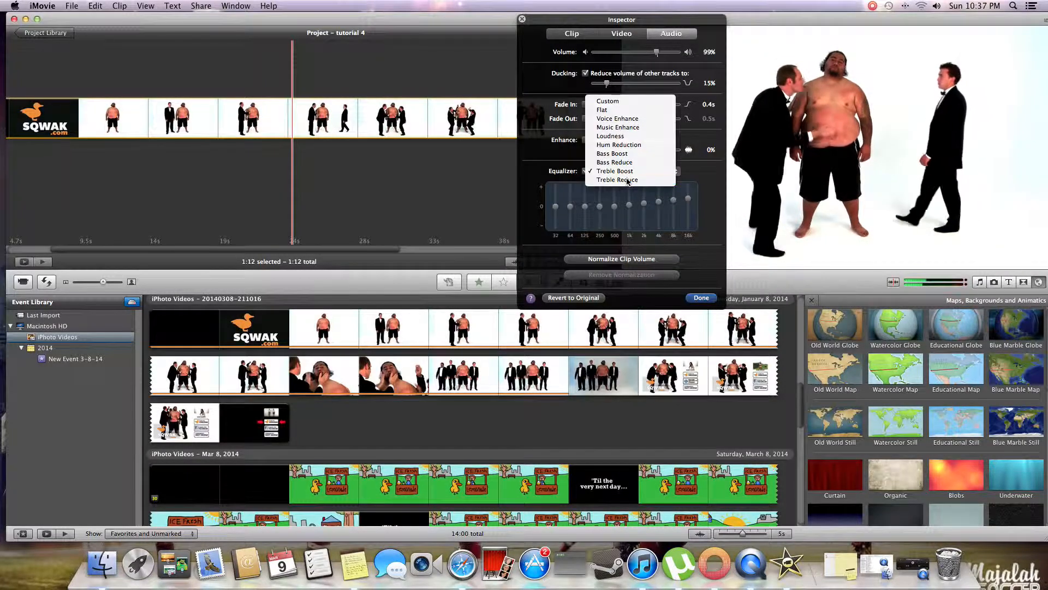
left_click(628, 180)
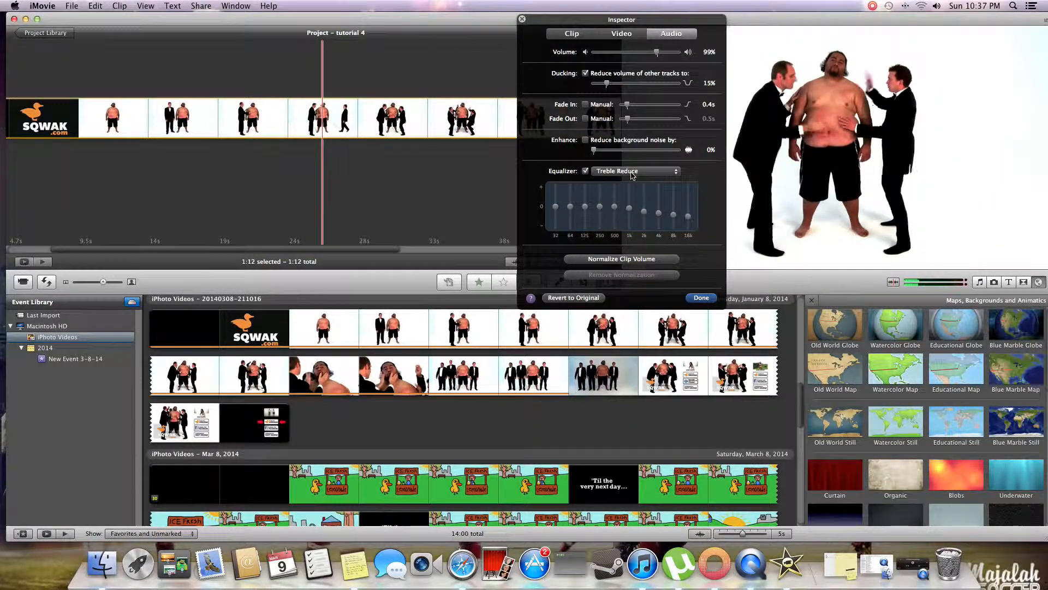
left_click(632, 174)
left_click(633, 162)
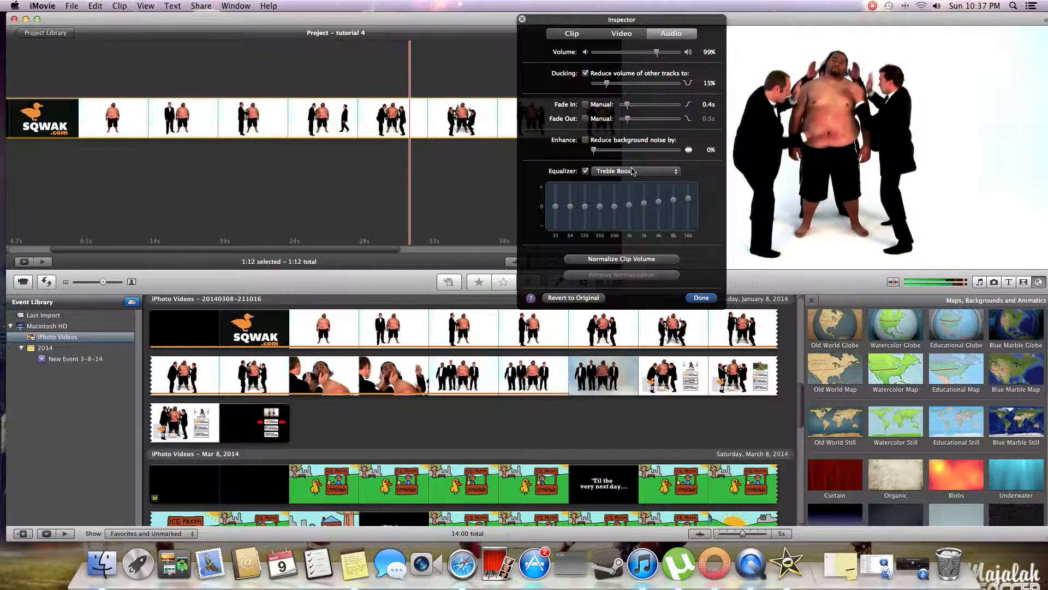
- Try normalizing the clip's volume, remove the normalization, and close the audio adjustments with everything reverted to original
left_click(661, 261)
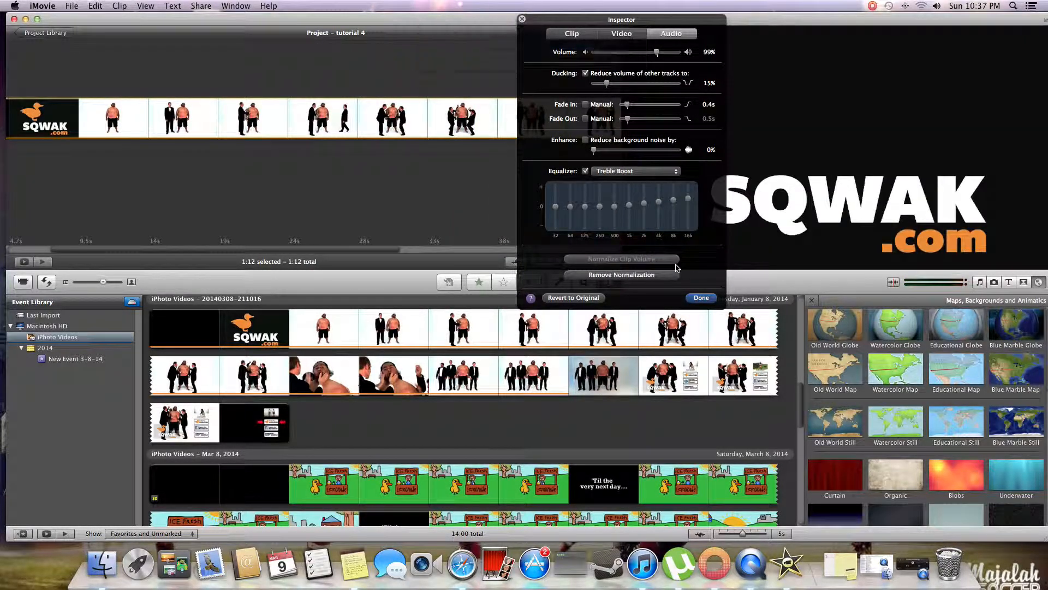
left_click(637, 277)
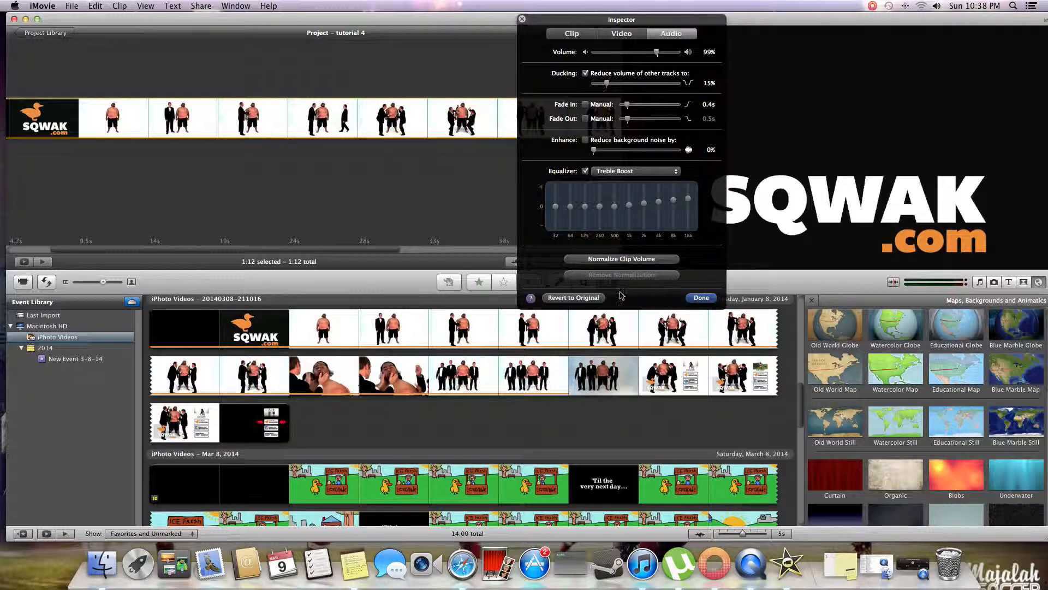
left_click(589, 298)
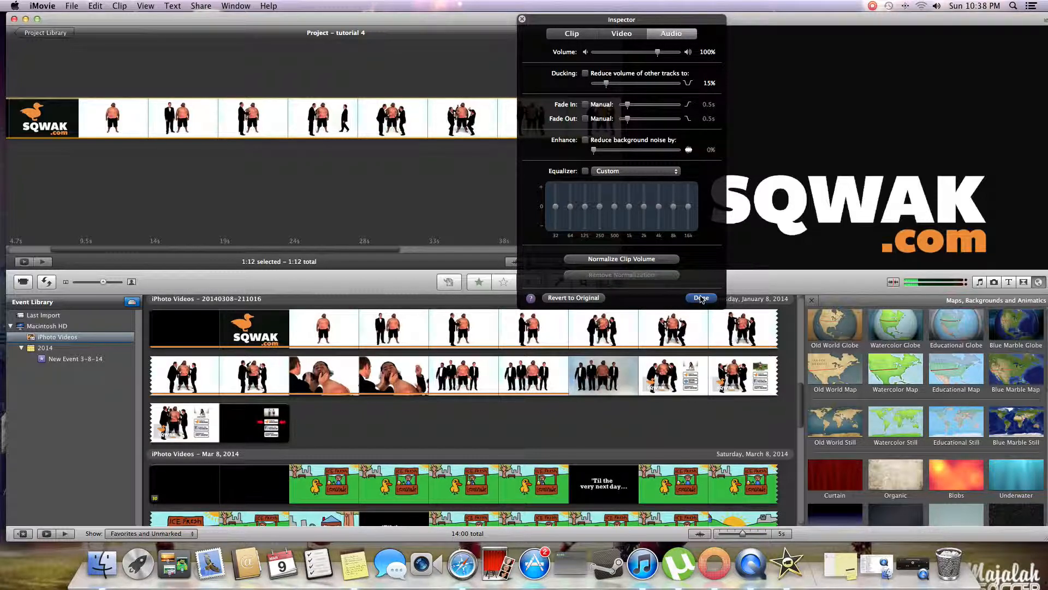
left_click(702, 299)
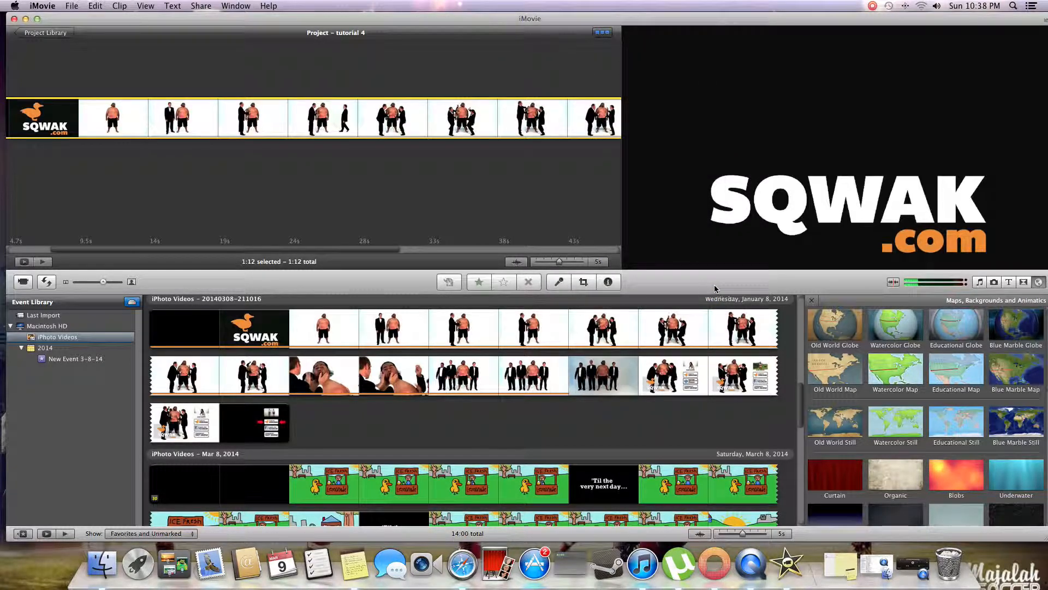
- Insert a Blue Marble Map at the start of the project and leave its video effect at None
left_click(462, 137)
scroll(459, 143, "right", 5)
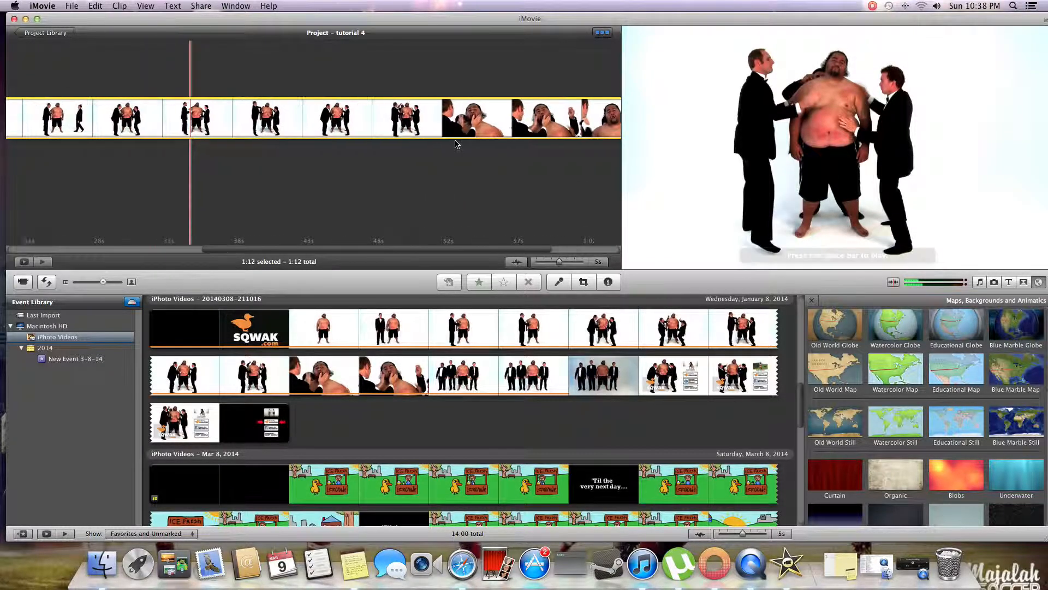
scroll(456, 144, "left", 5)
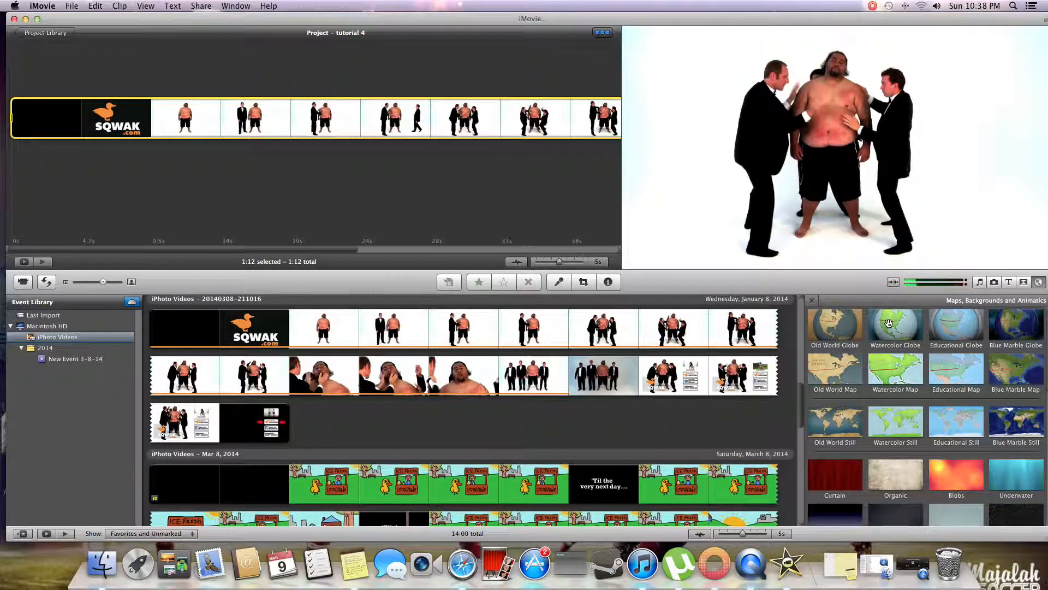
left_click(910, 329)
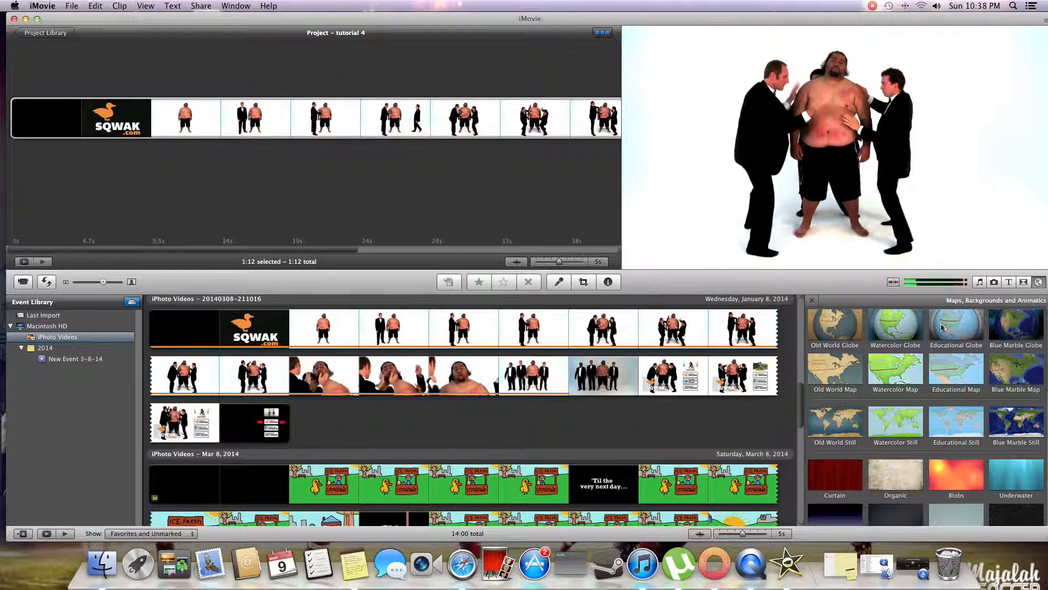
left_click_drag(1012, 371, 14, 131)
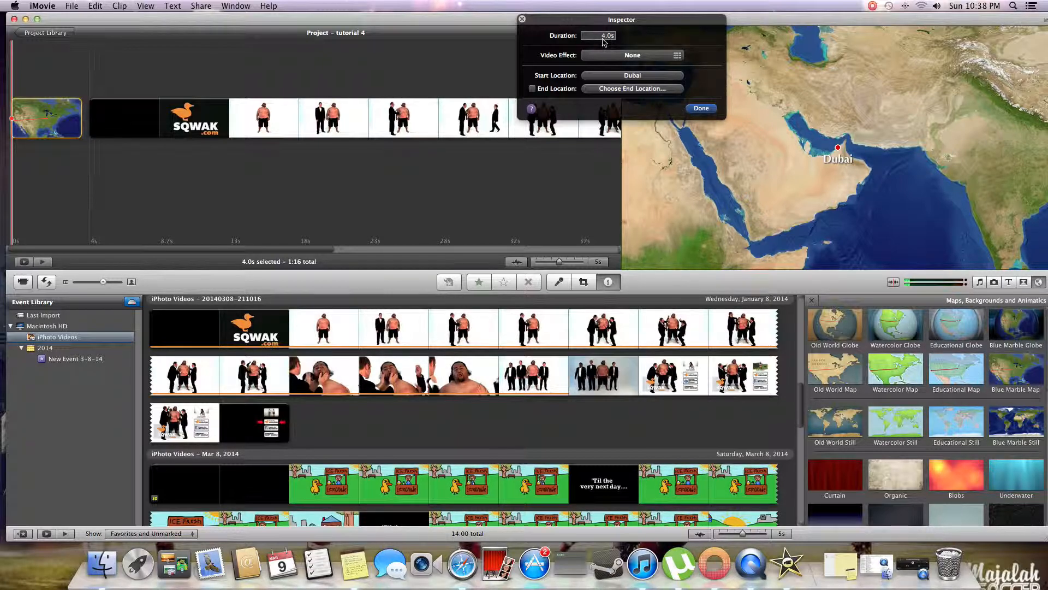
left_click(601, 55)
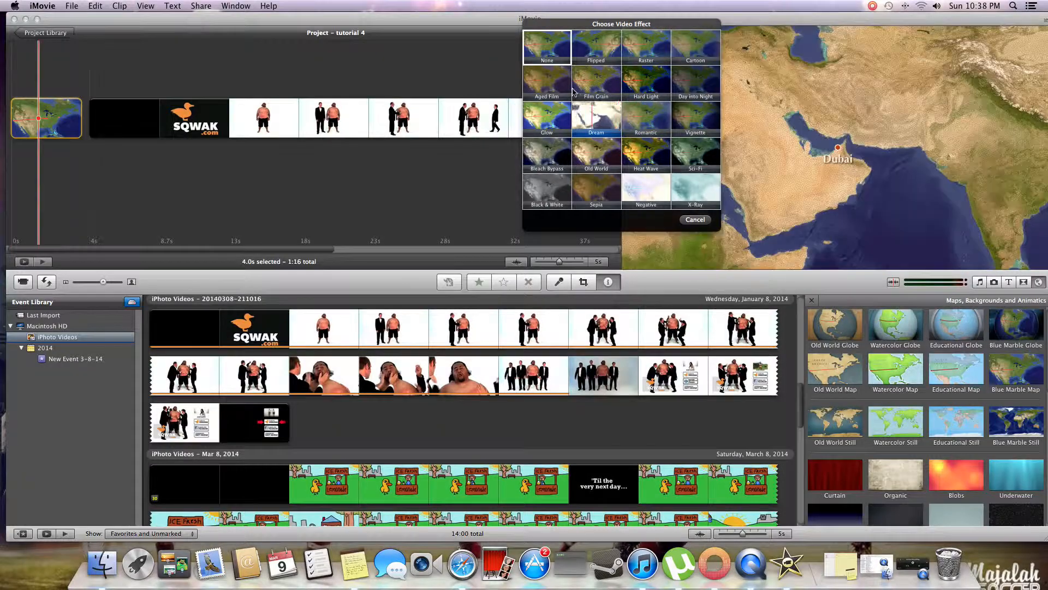
left_click(545, 54)
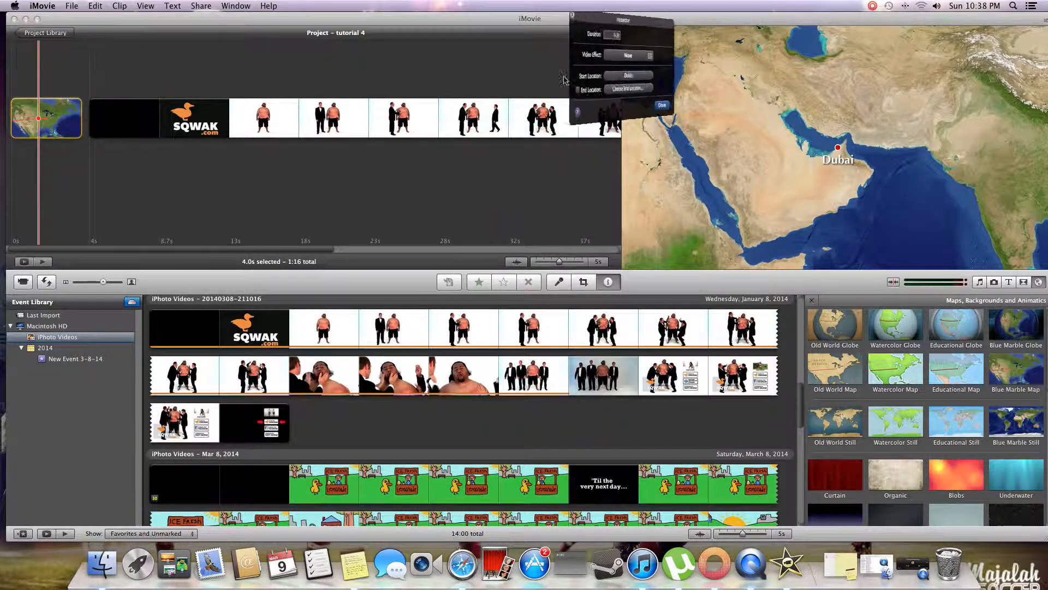
- Set the map's start location to Andahuaylas, Peru
left_click(607, 80)
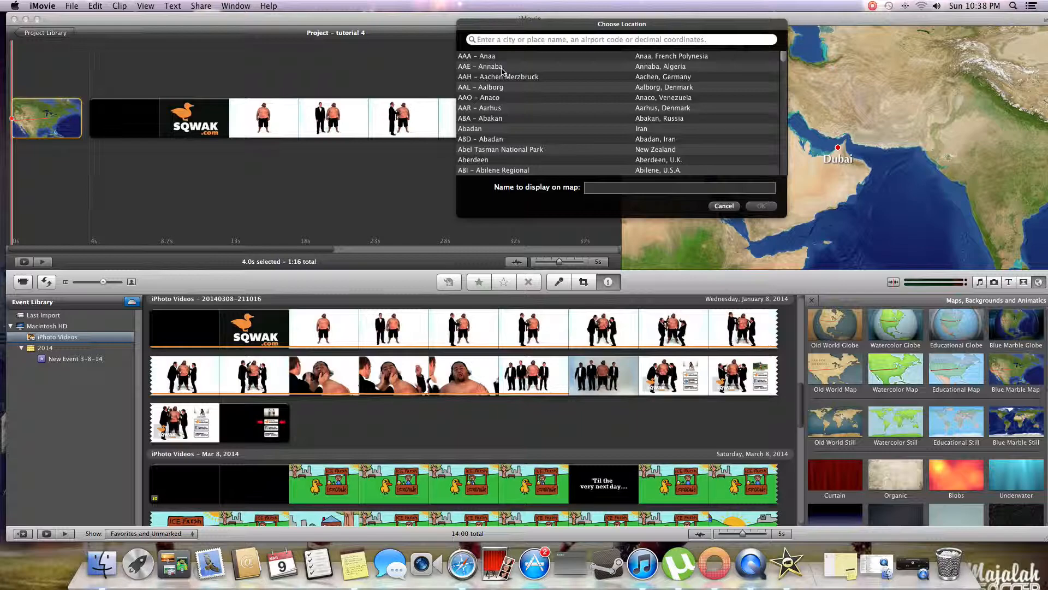
scroll(505, 144, "down", 15)
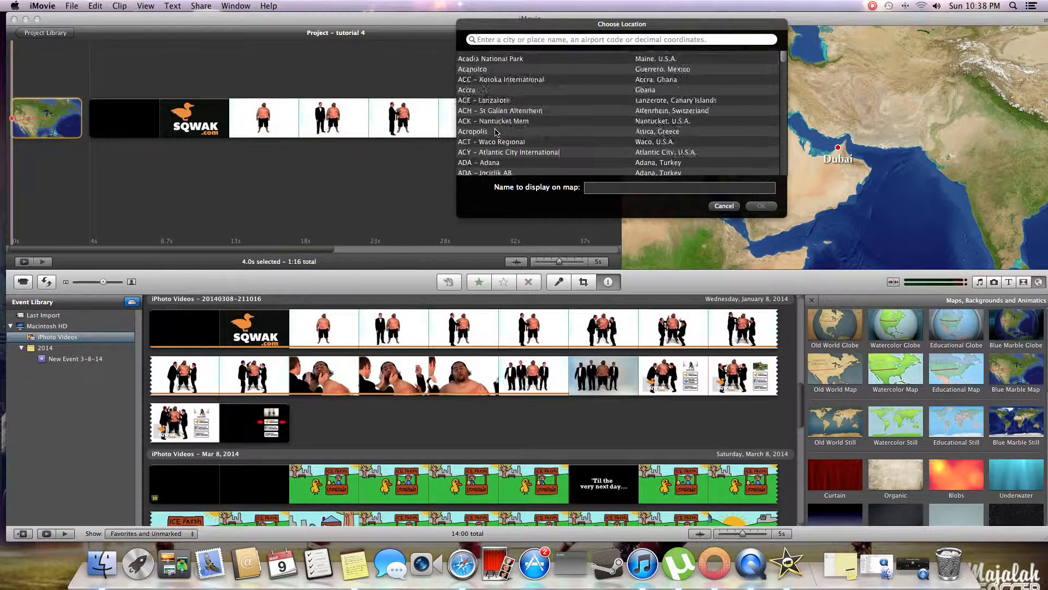
scroll(496, 133, "down", 10)
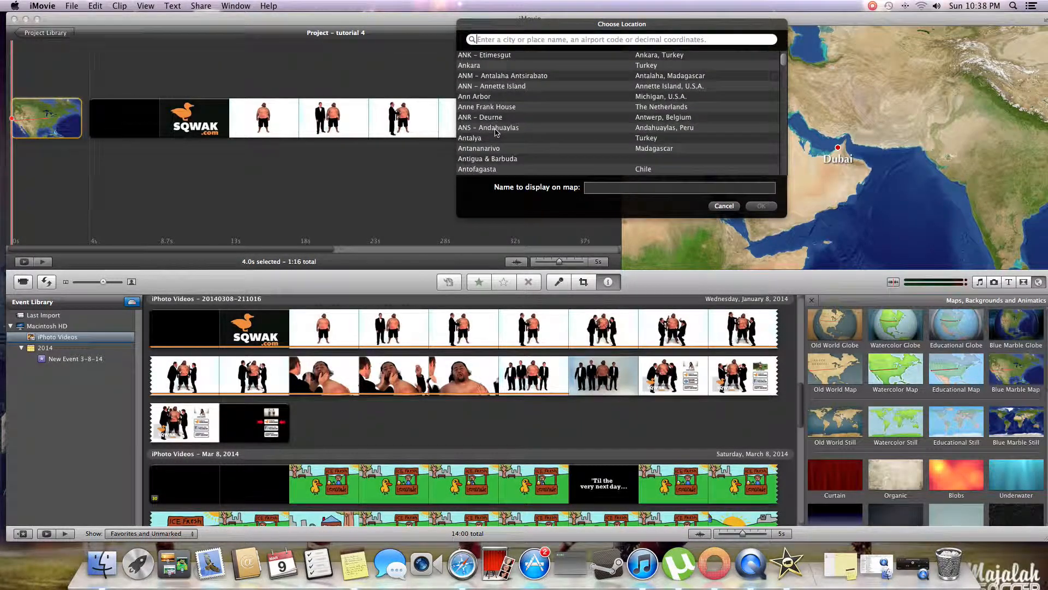
left_click(496, 129)
double_click(508, 133)
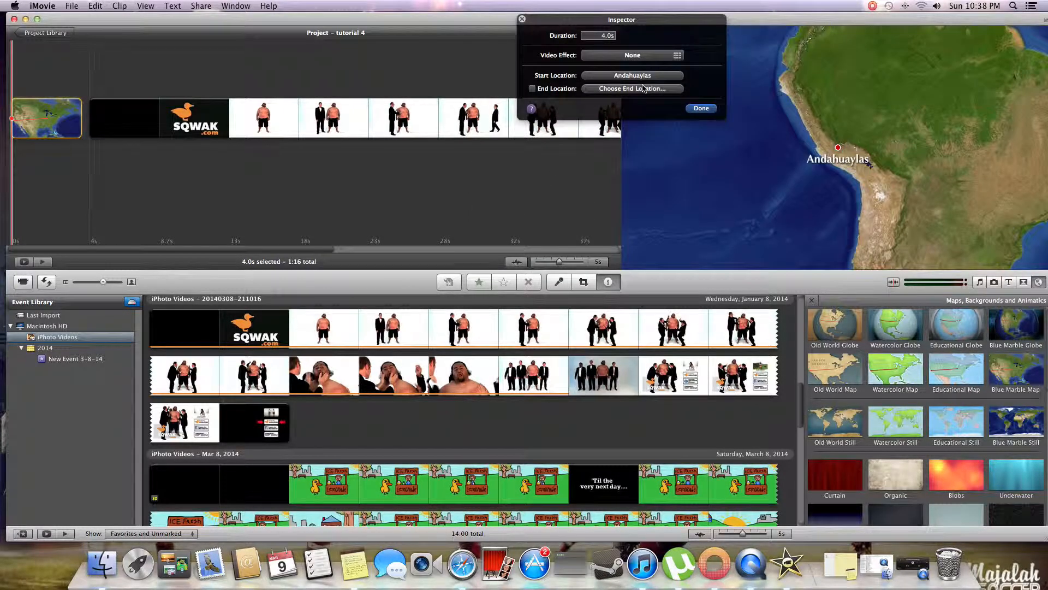
- Set the map's end location to Grenoble, France, and close the clip adjustments
left_click(643, 88)
scroll(573, 133, "down", 10)
scroll(573, 133, "down", 15)
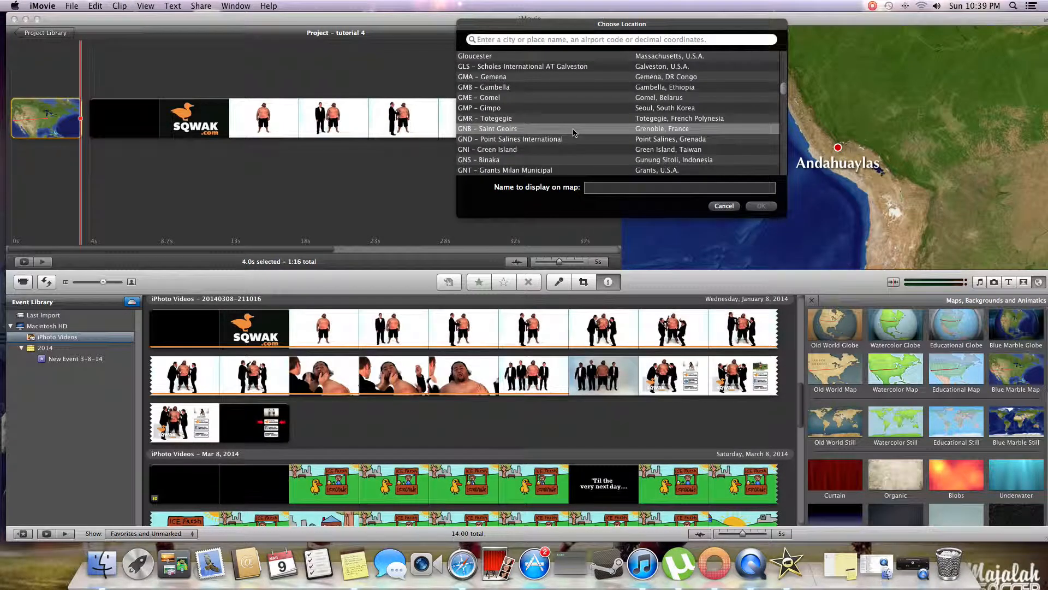
left_click(573, 133)
key("Return")
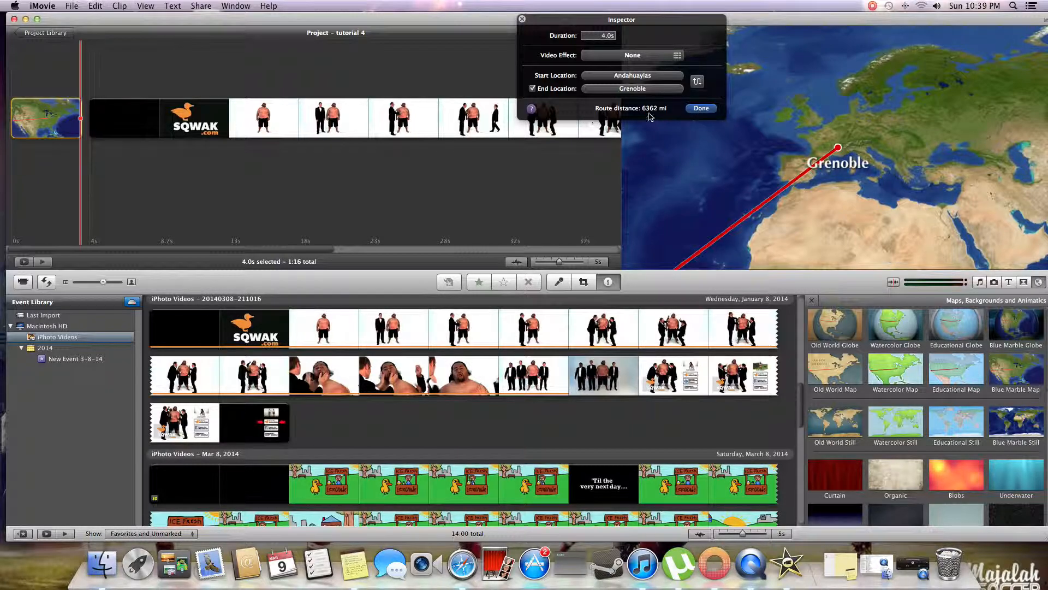
left_click(700, 109)
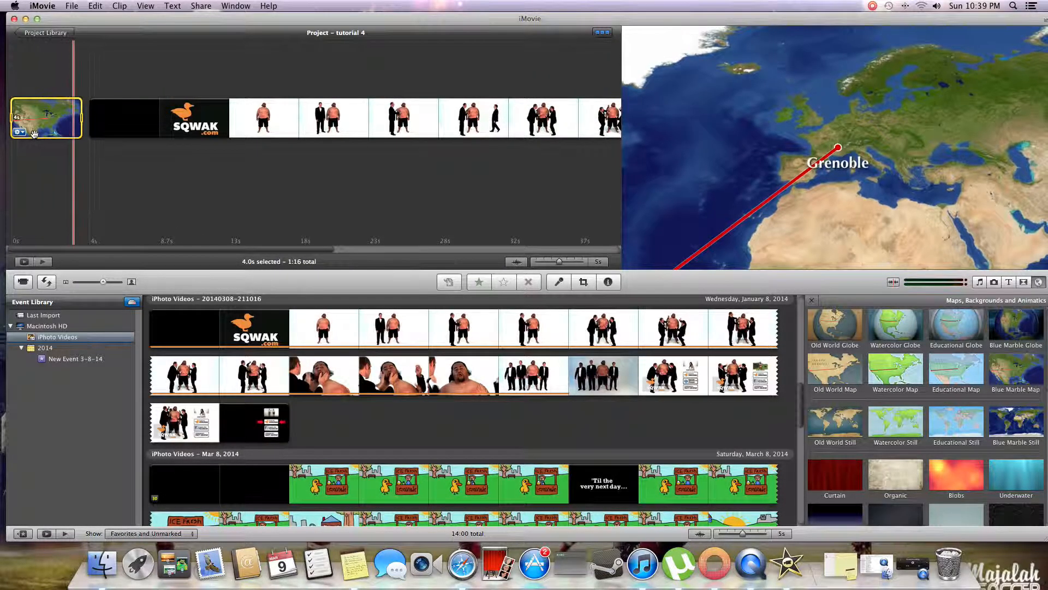
- Try swapping the map route's start and end locations, then swap them back and close the clip adjustments
left_click(22, 134)
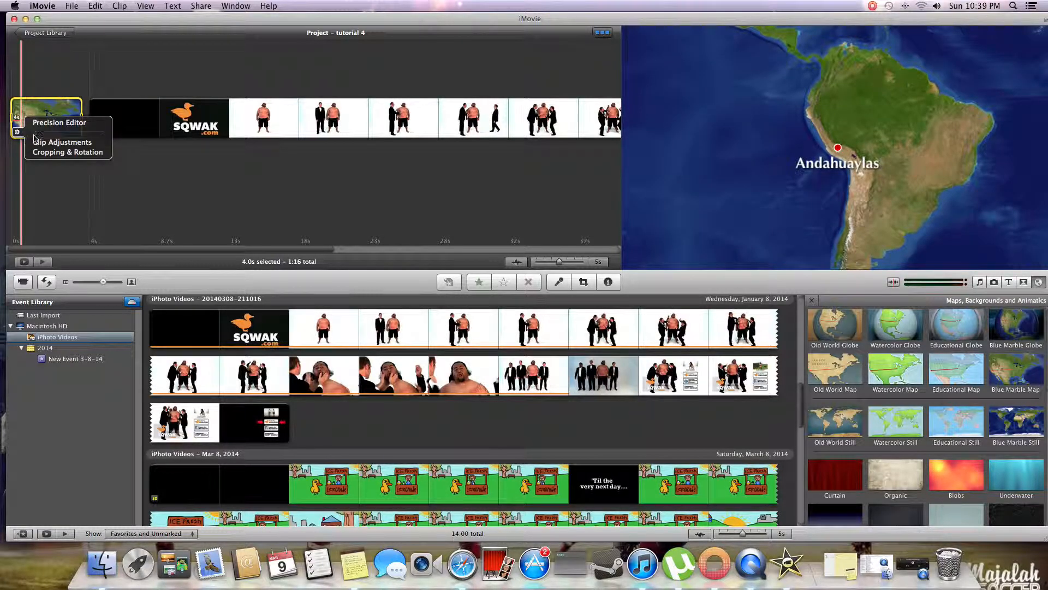
left_click(34, 143)
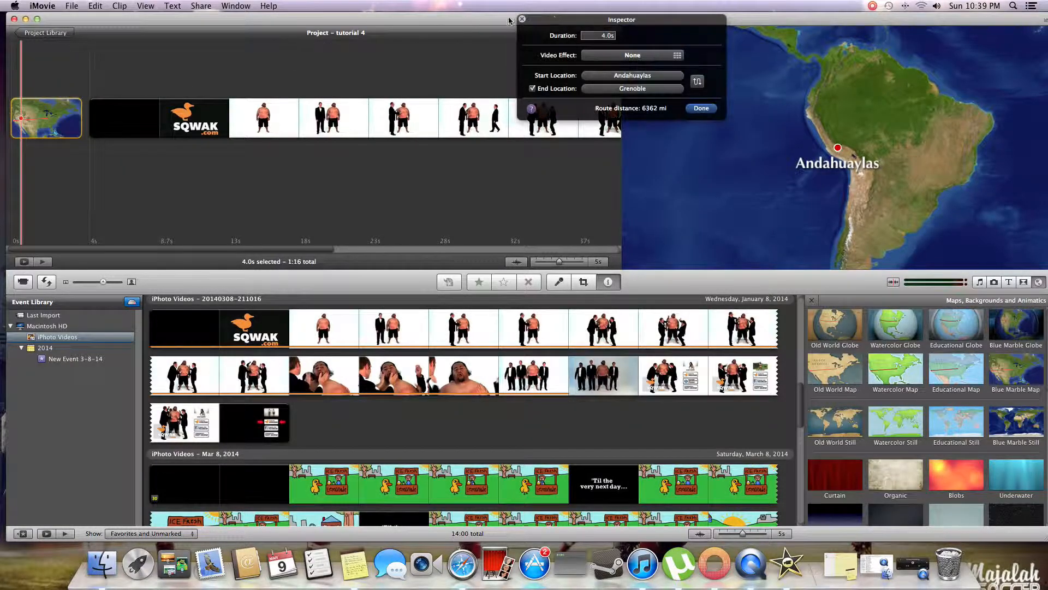
left_click(698, 82)
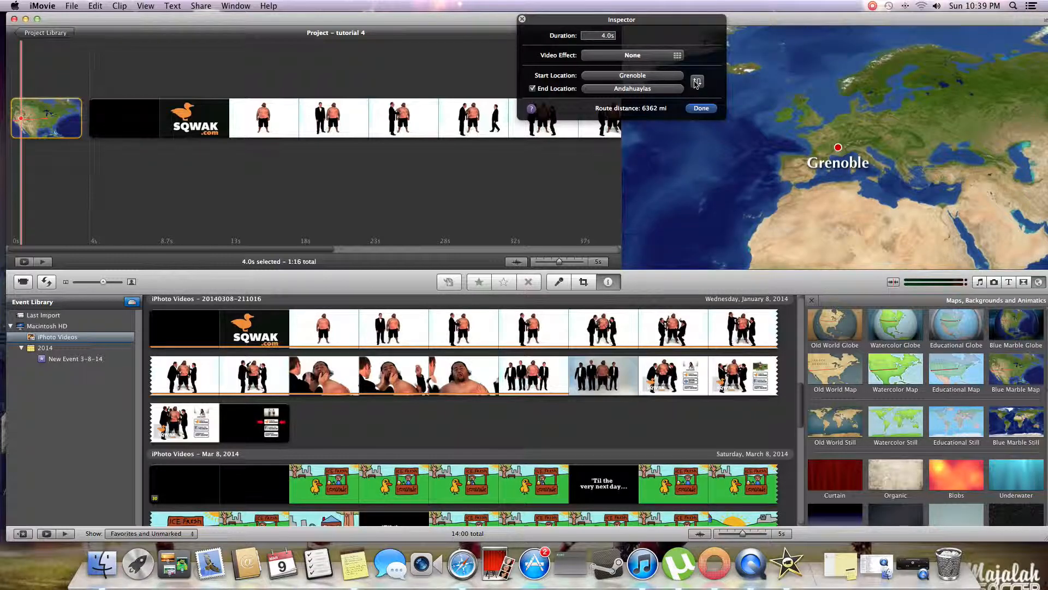
left_click(697, 82)
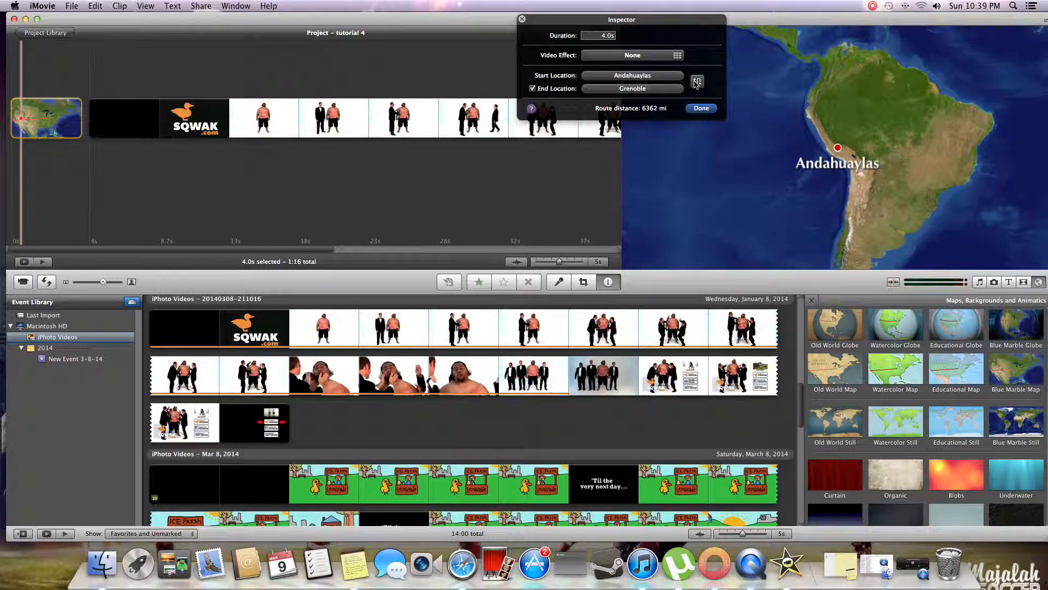
left_click(701, 108)
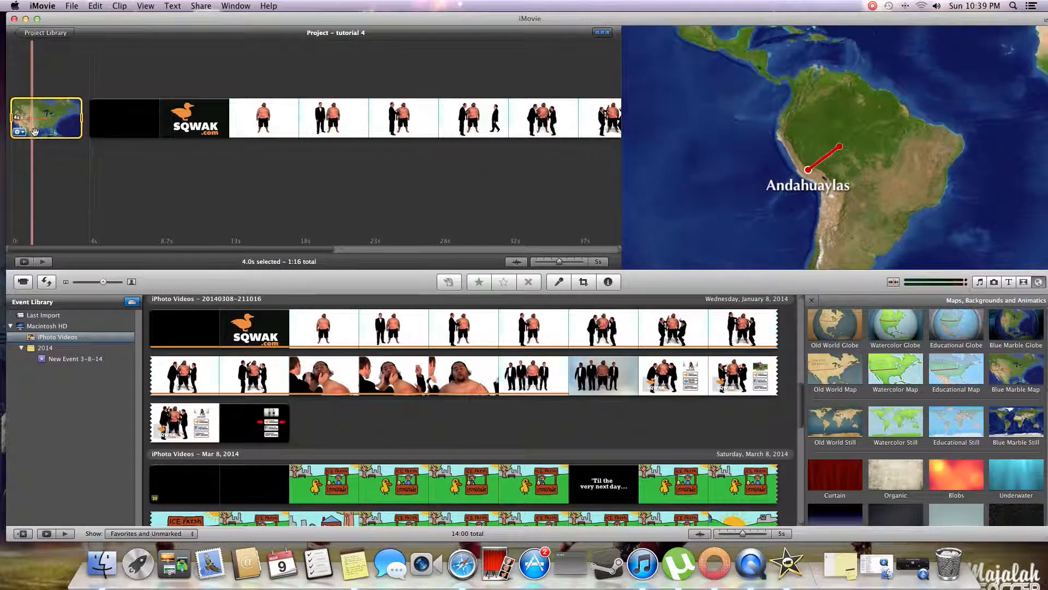
- Replace the map clip at the start of the project with the Curtain background and play it
key("Delete")
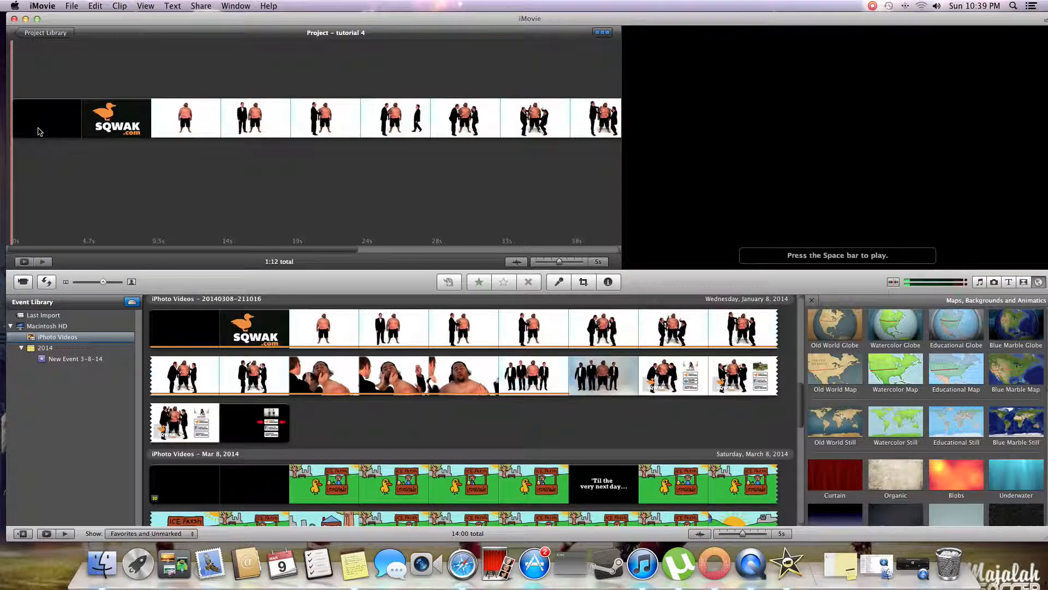
key("space")
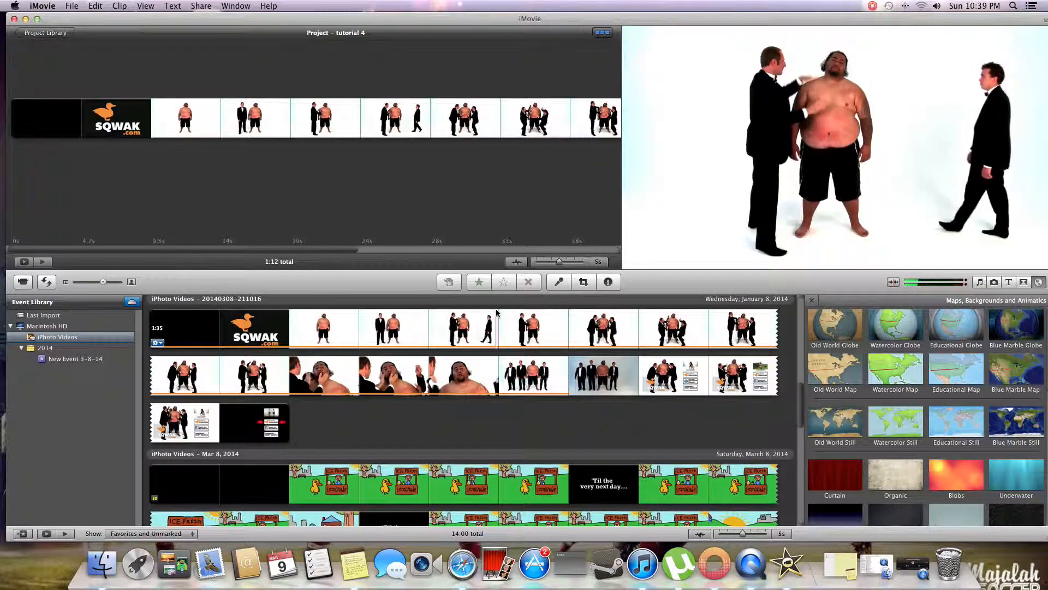
scroll(953, 434, "down", 5)
left_click_drag(844, 367, 10, 126)
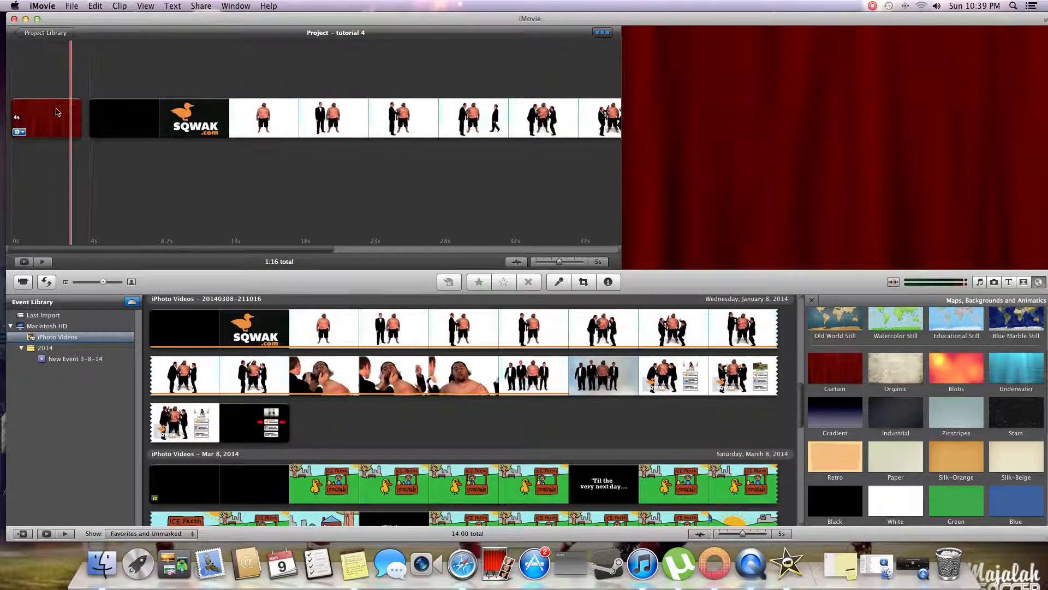
key("space")
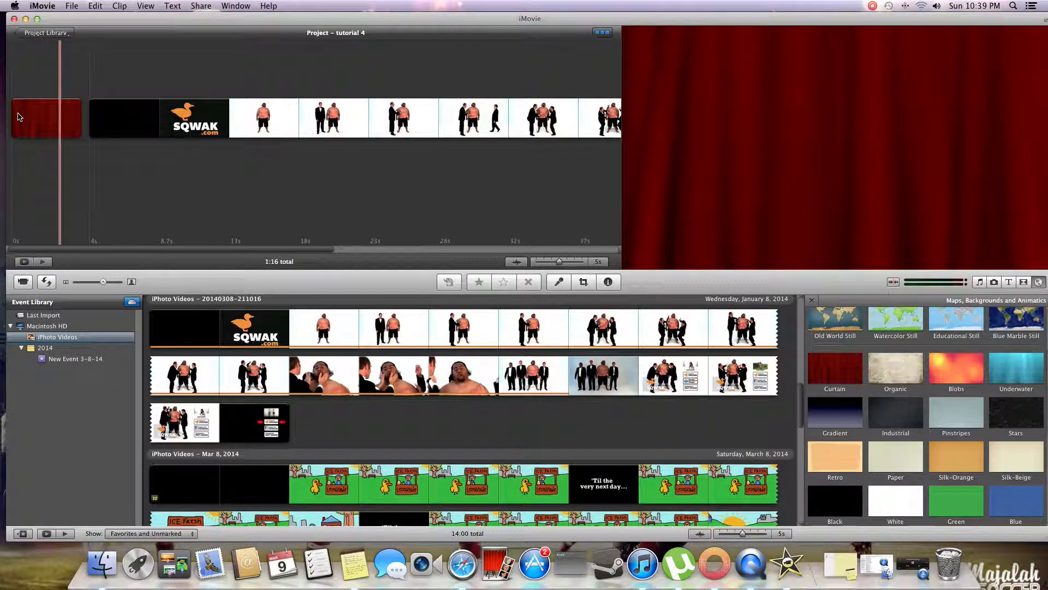
key("space")
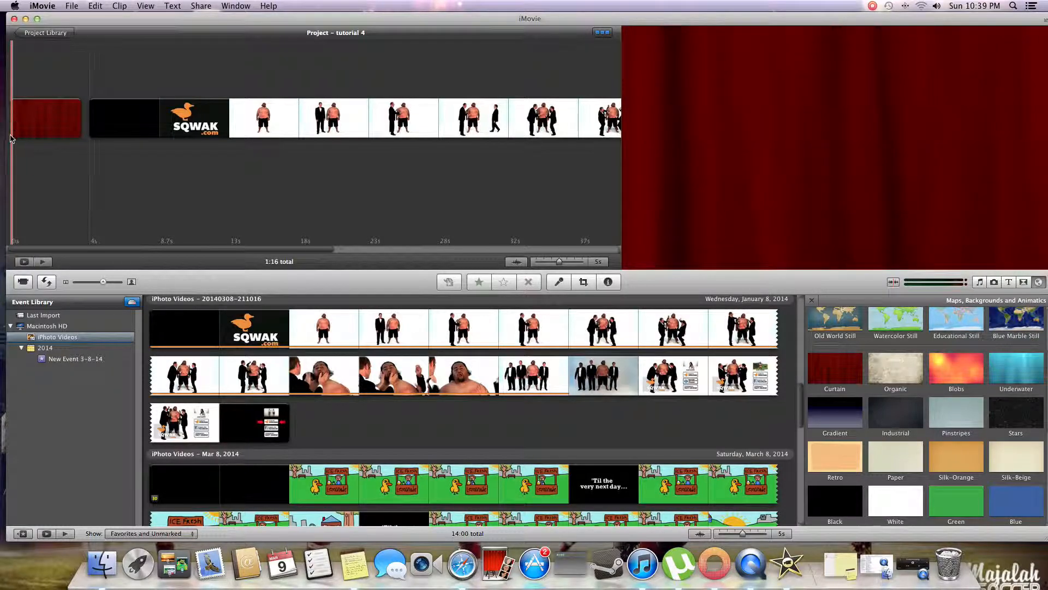
- Examine the alternative backgrounds in the curtain clip's adjustments, keeping Curtain as the choice
left_click(20, 132)
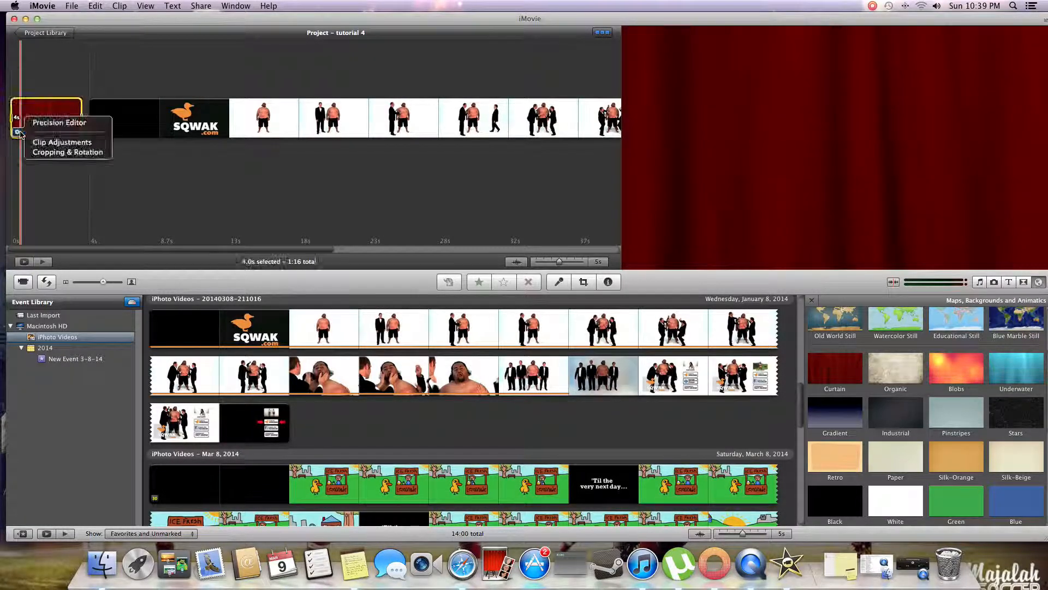
left_click(30, 143)
left_click(627, 55)
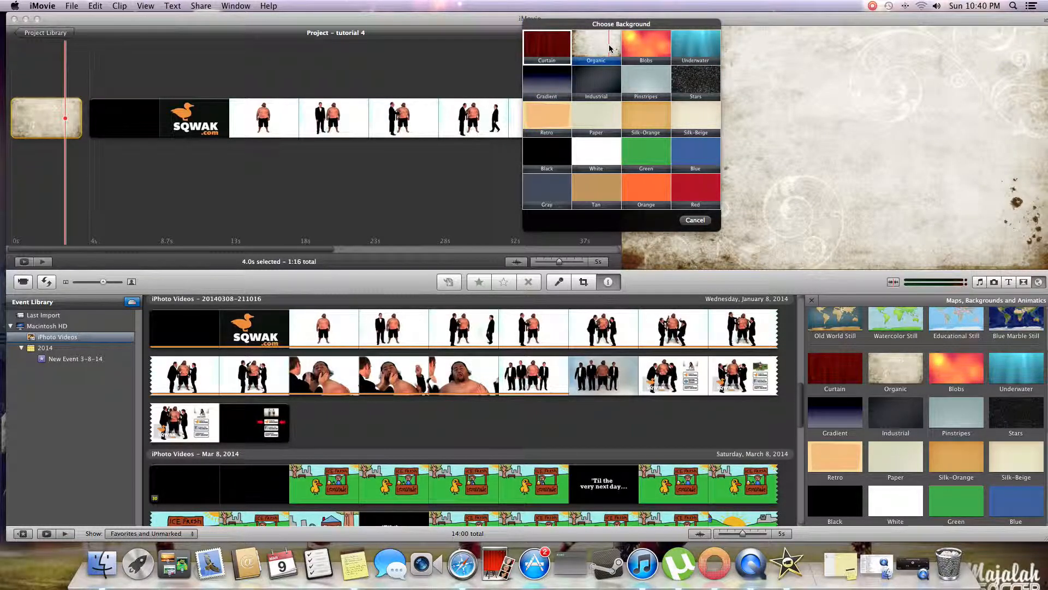
left_click(546, 47)
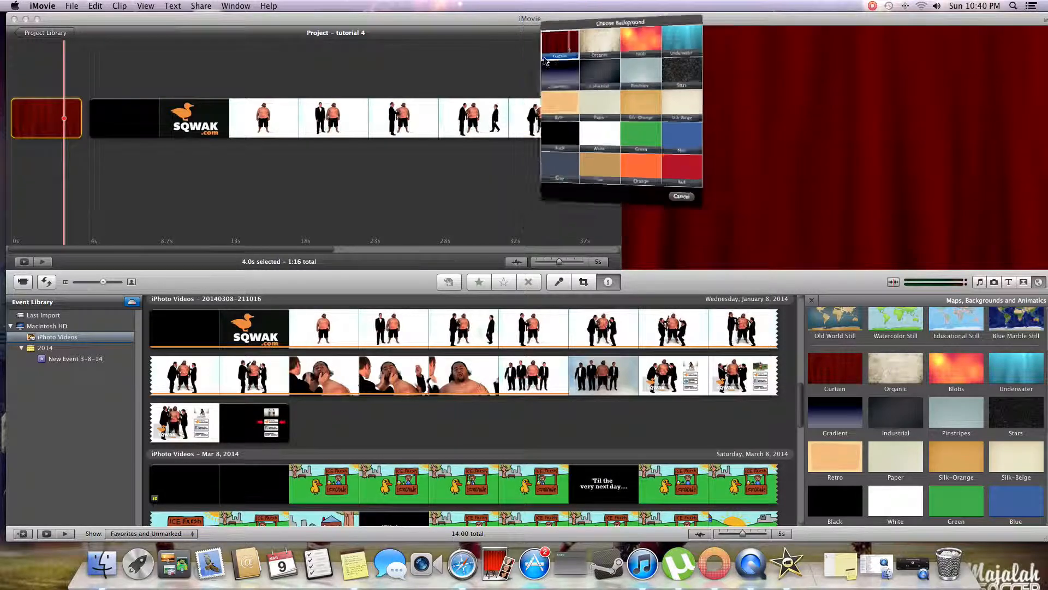
left_click(702, 75)
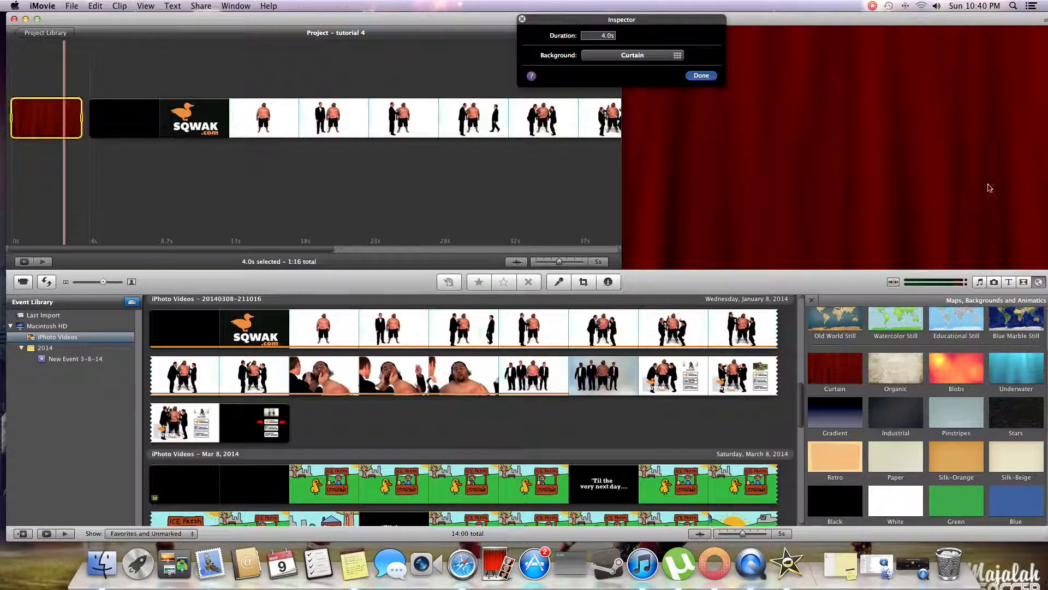
- Add an Echo title over the curtain clip and set its title text to "Tummy Tap"
left_click(1008, 281)
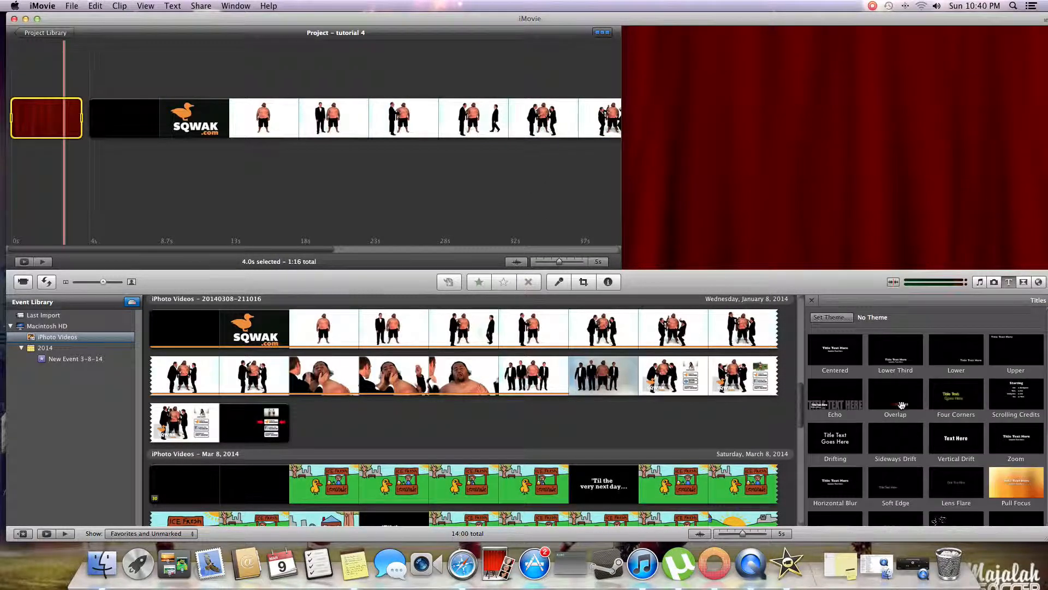
left_click_drag(844, 397, 55, 123)
left_click_drag(781, 236, 628, 234)
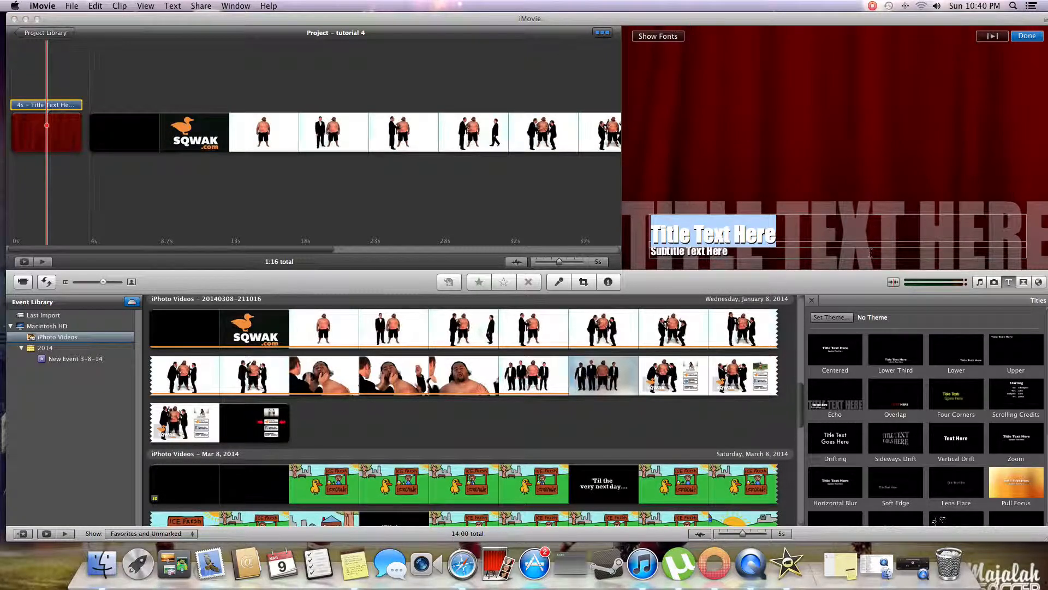
type("Tummy")
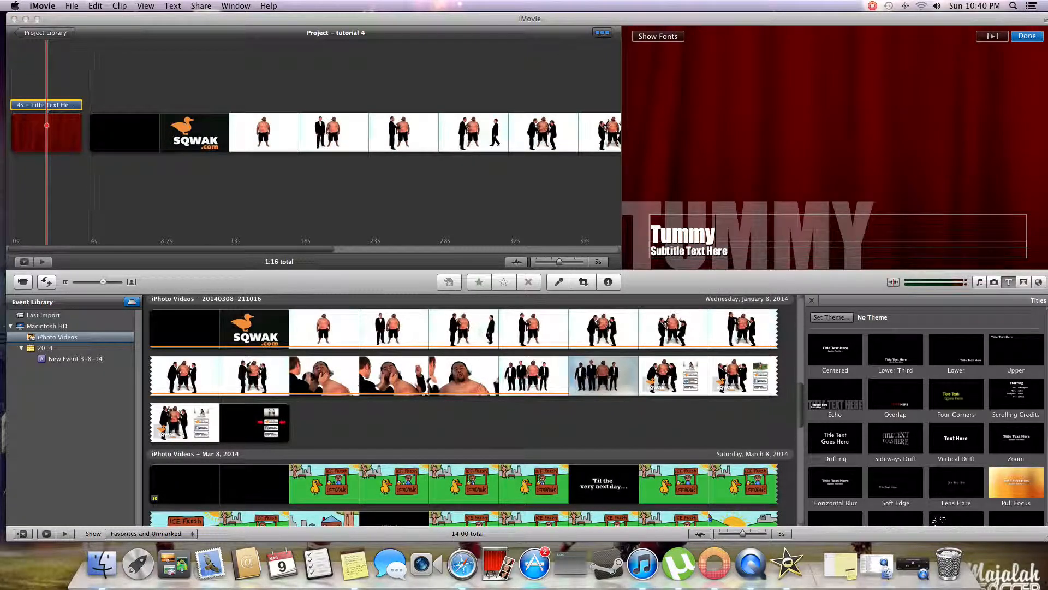
type(" Tap")
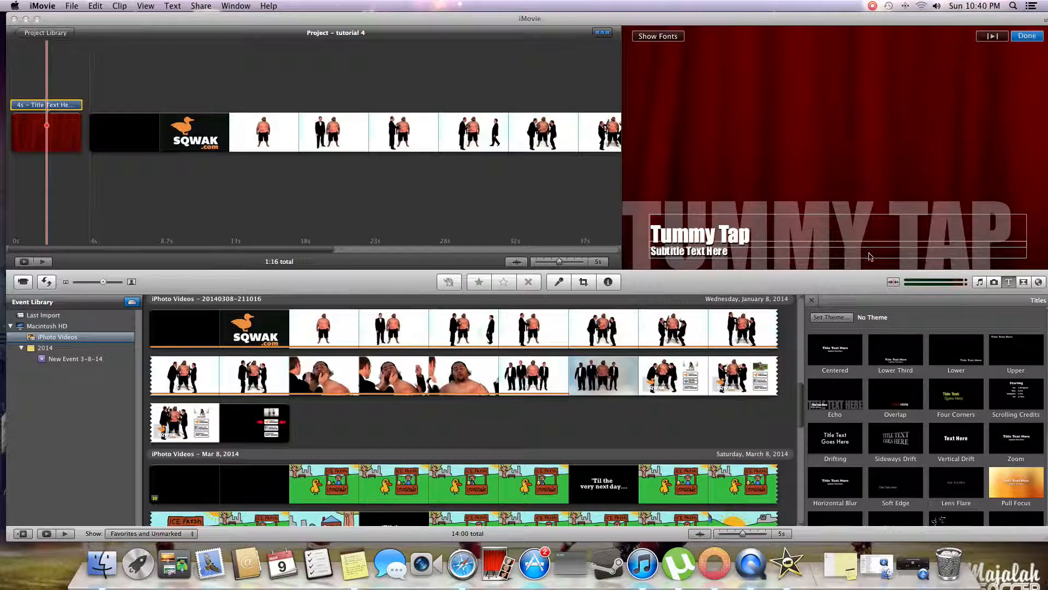
- Set the title's subtitle text to "Squak.com" and play back the opening of the project
left_click_drag(774, 252, 643, 251)
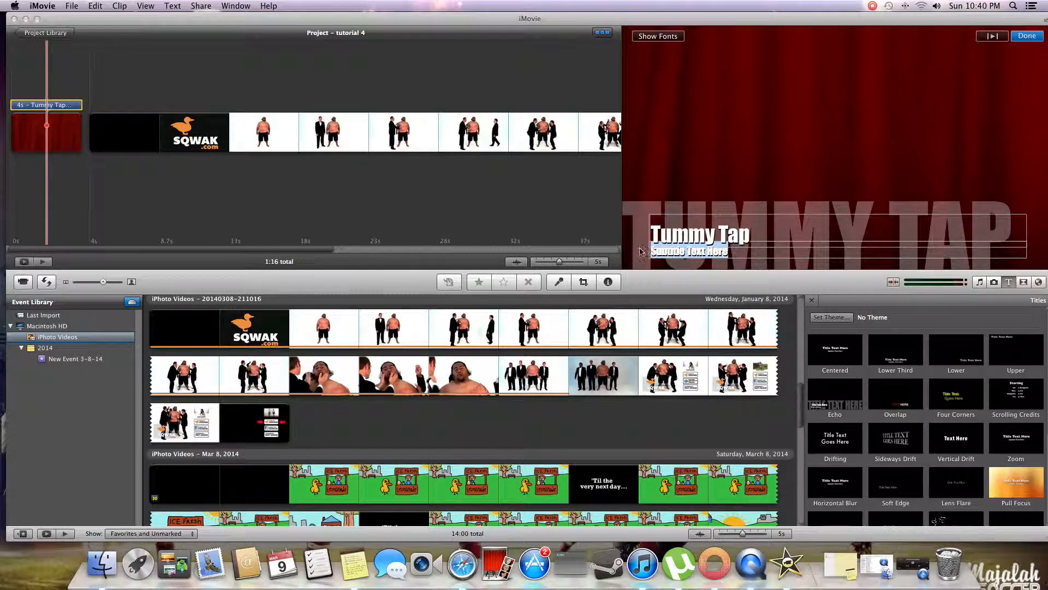
type("squ")
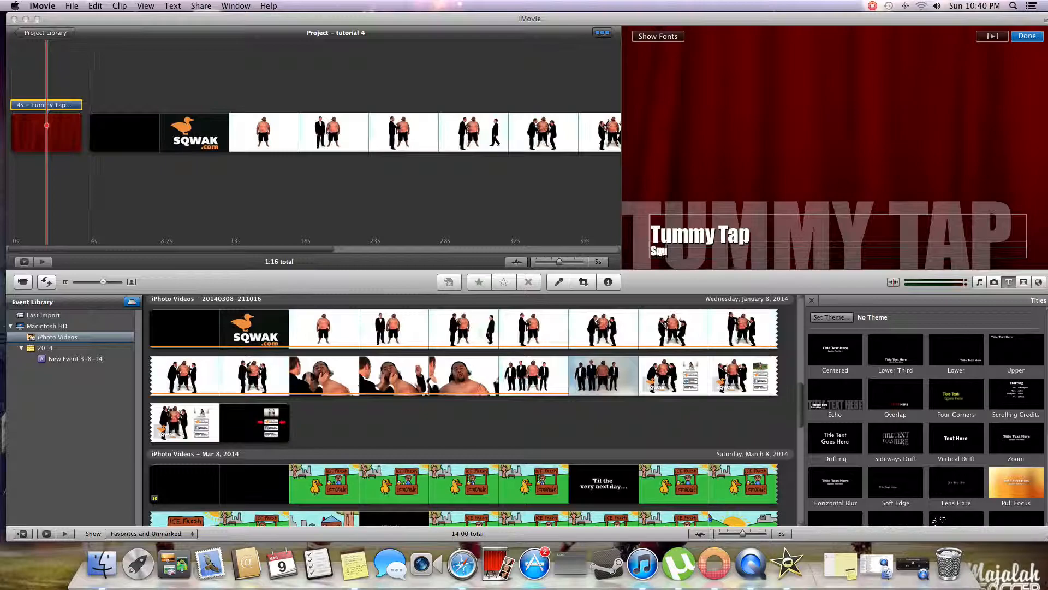
type("ak.com")
left_click(802, 140)
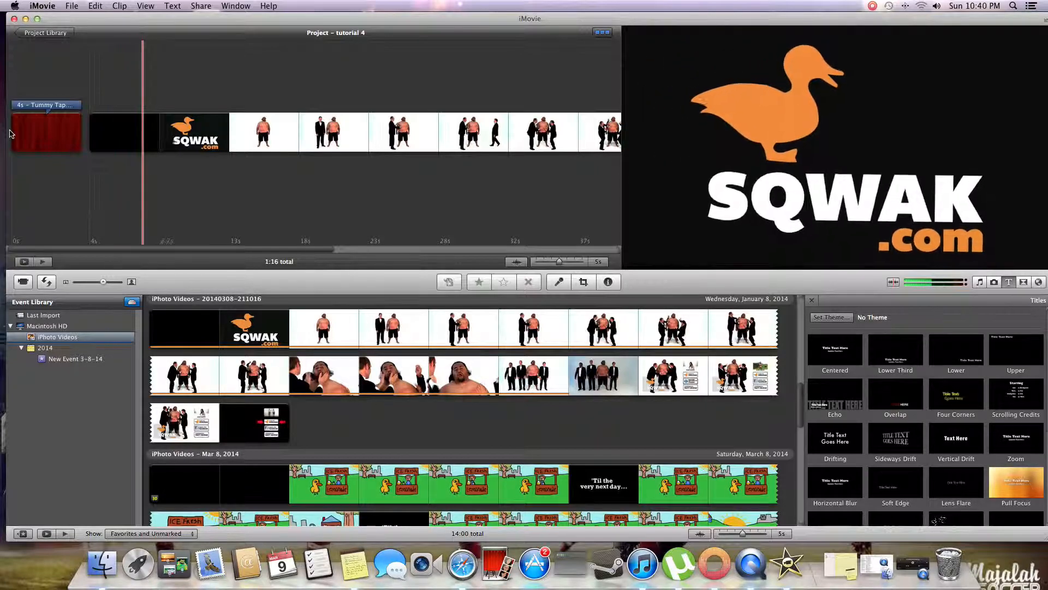
key("space")
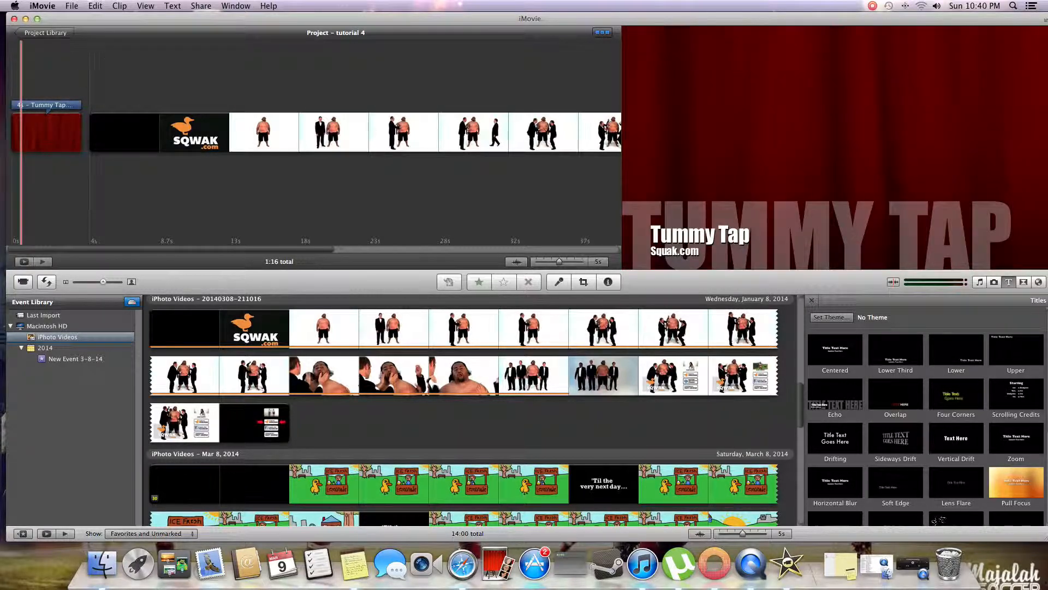
- Look over the clip commands and close the iMovie window
left_click(97, 5)
mouse_move(119, 6)
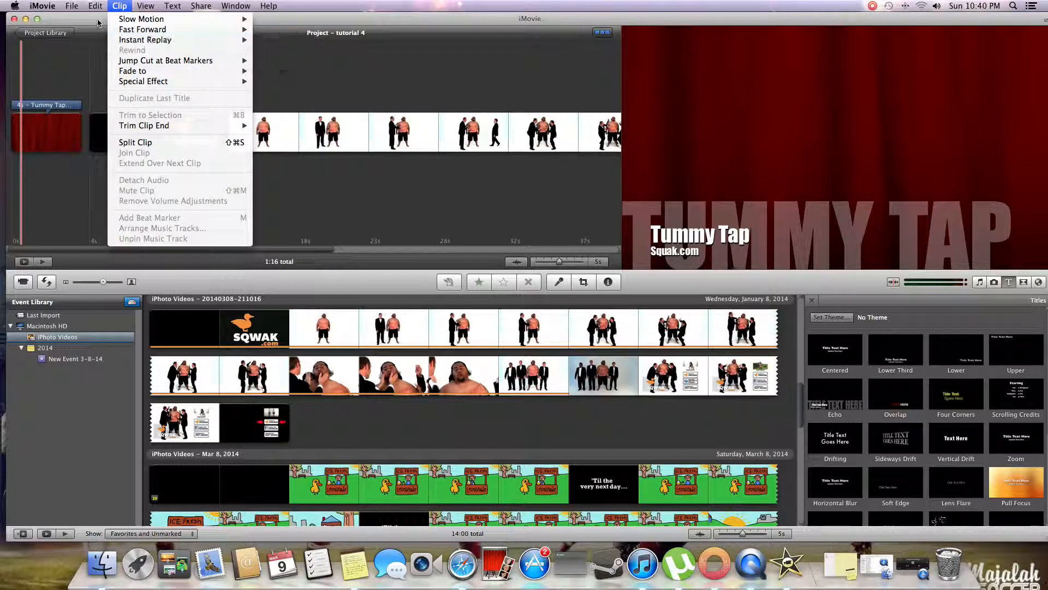
left_click(51, 24)
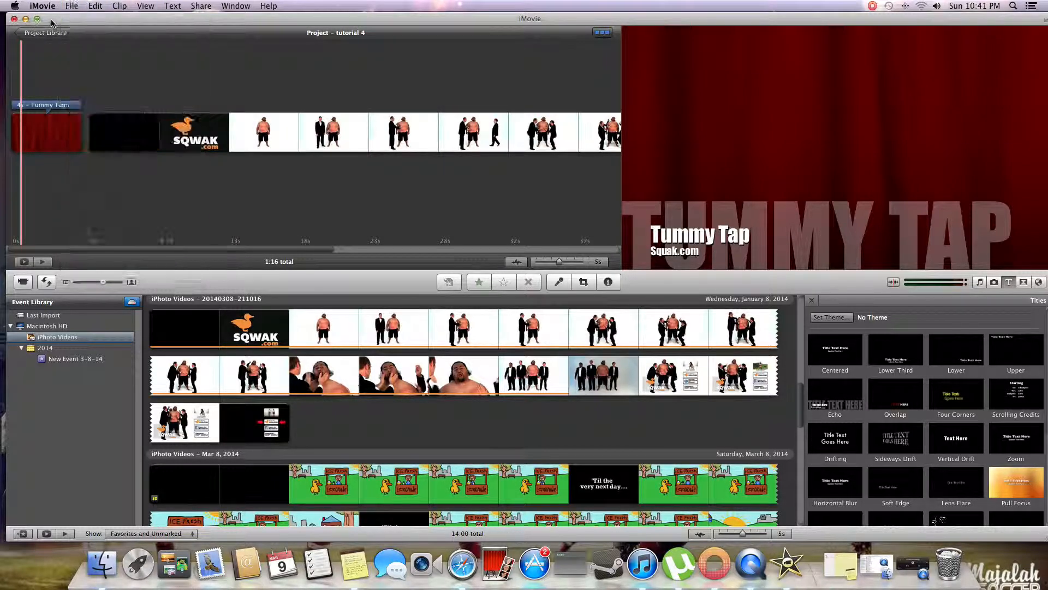
left_click(15, 20)
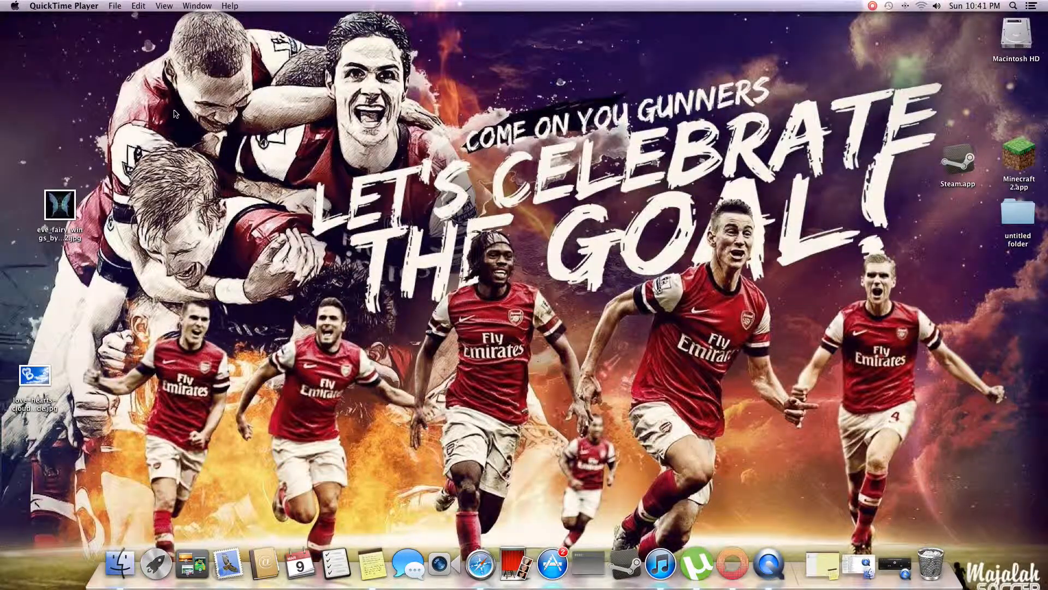